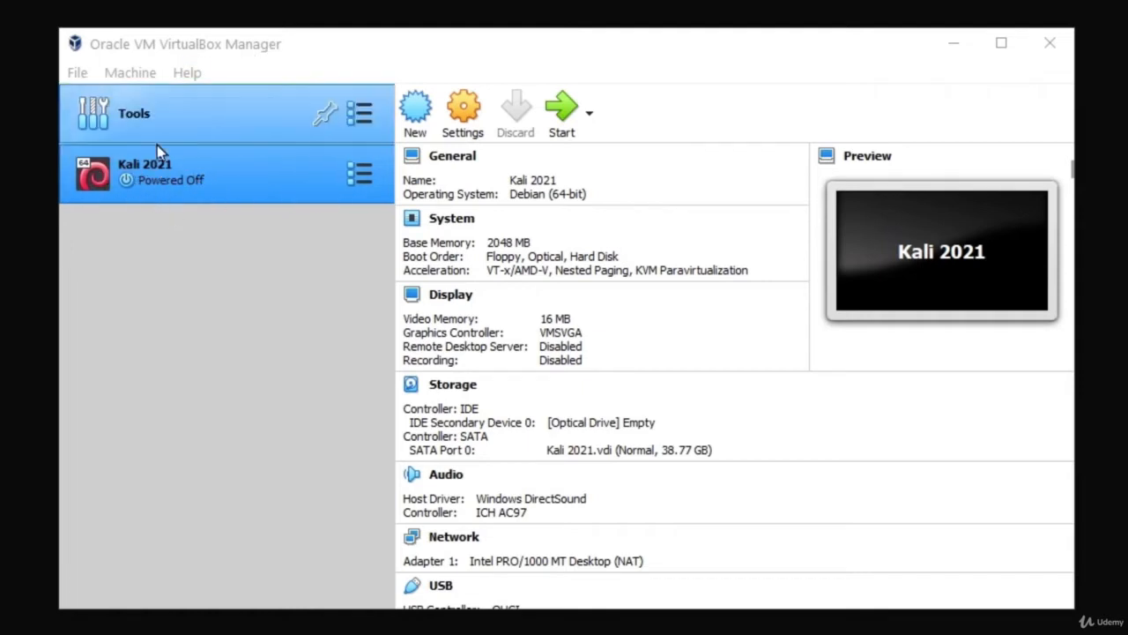
# Step: Open the Kali 2021 VM's settings and show its Storage page
pyautogui.click(468, 124)
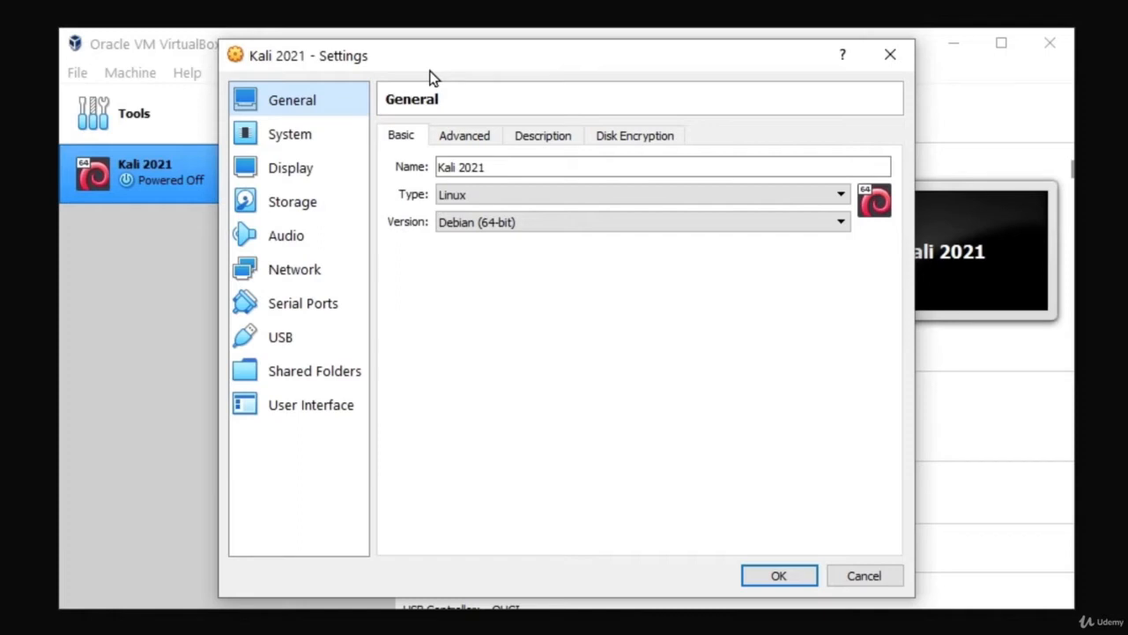
pyautogui.click(282, 209)
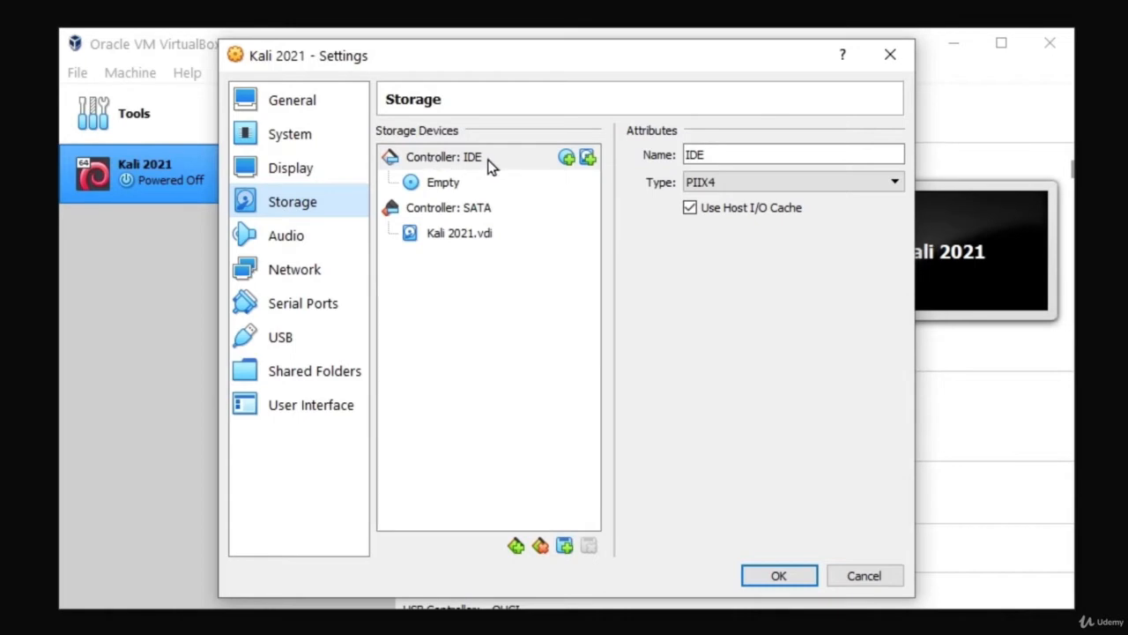
# Step: Add an IDE optical drive holding kali-linux-2021.1-installer-amd64.iso from the disk selector
pyautogui.click(567, 158)
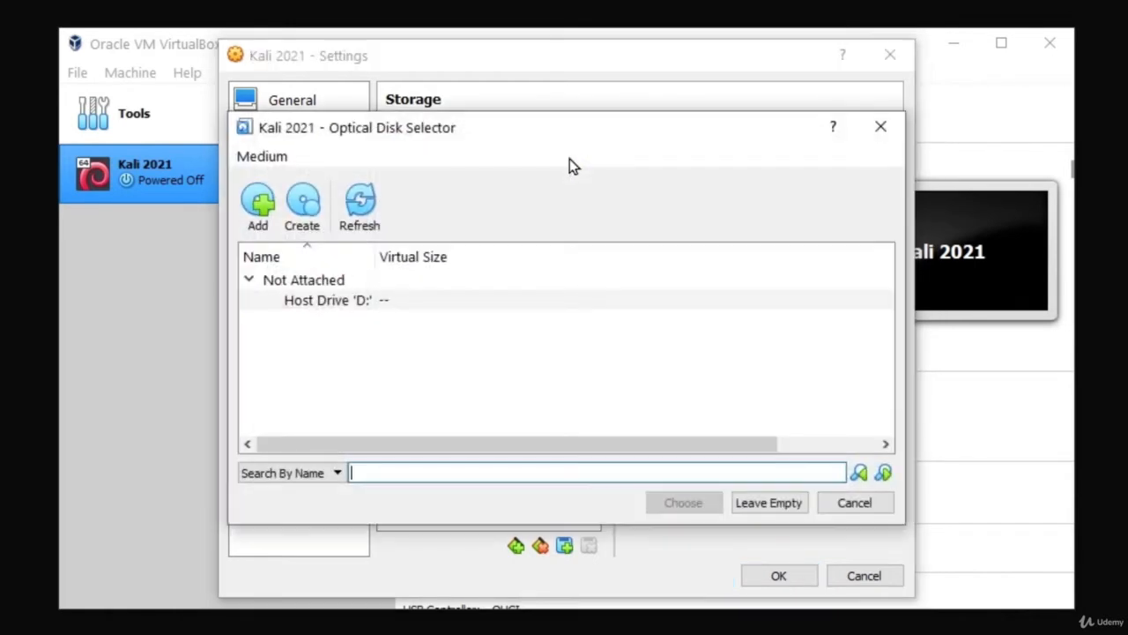
pyautogui.click(881, 126)
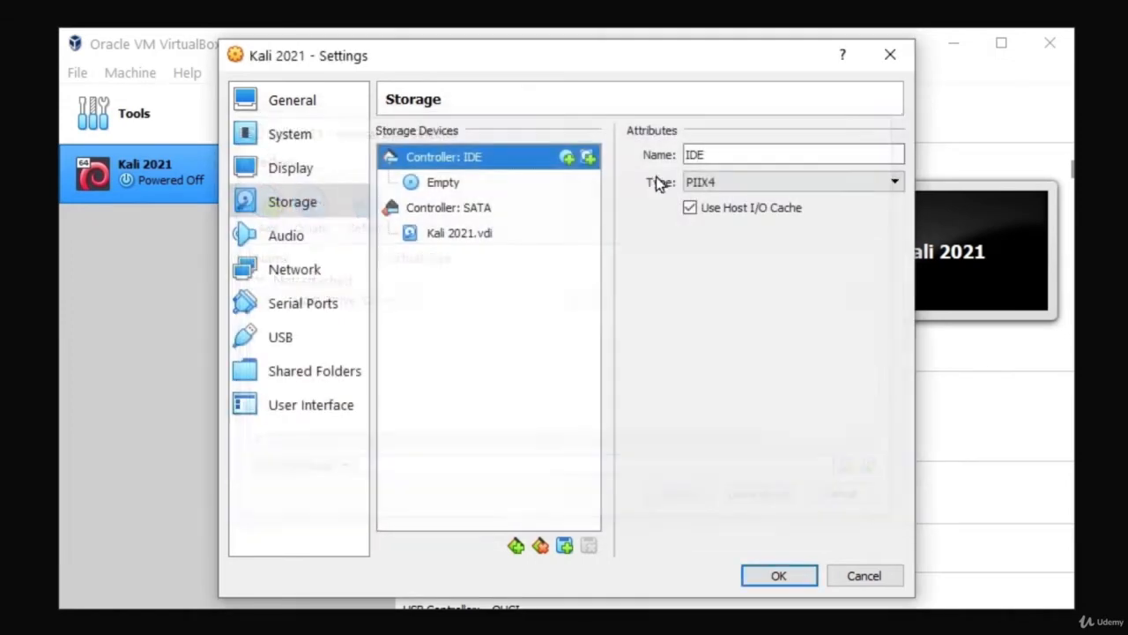
pyautogui.click(567, 159)
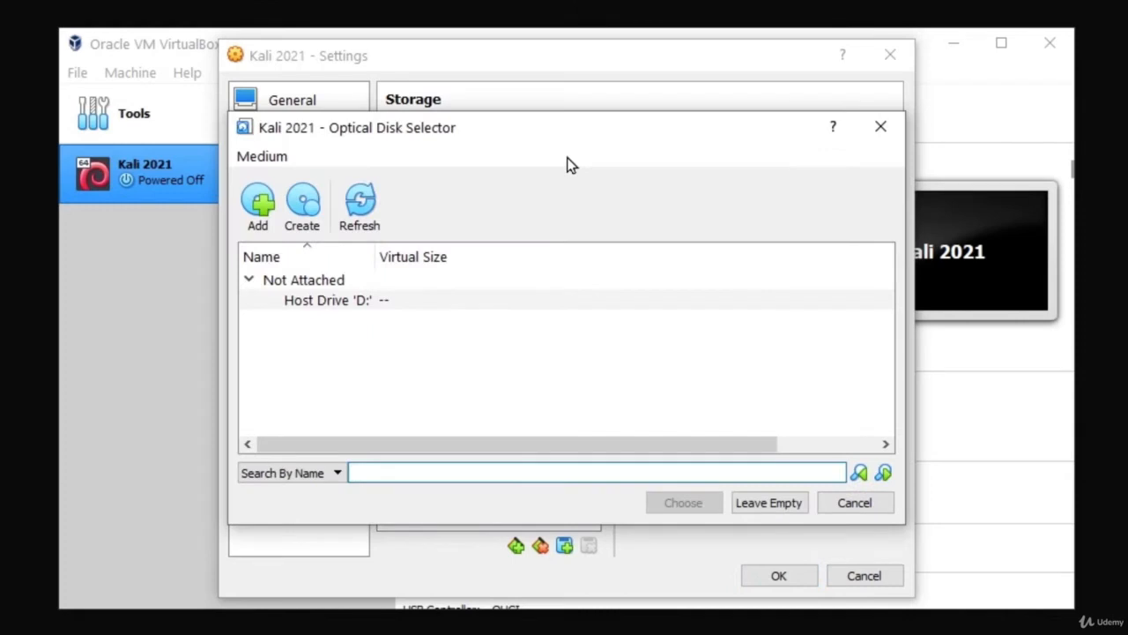
pyautogui.click(257, 210)
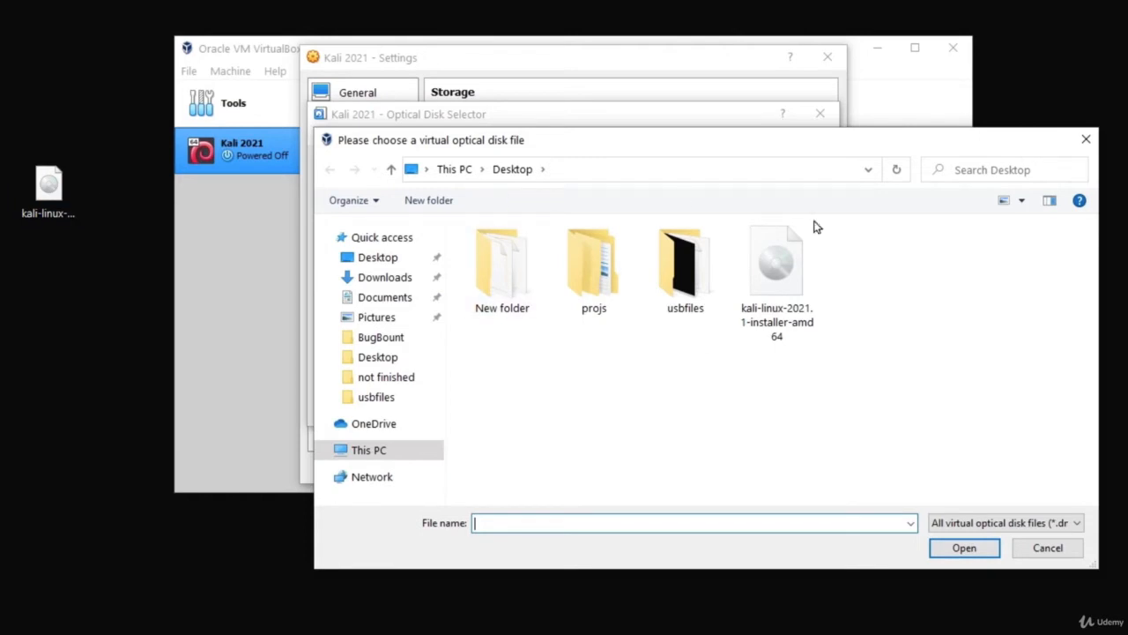
pyautogui.doubleClick(774, 300)
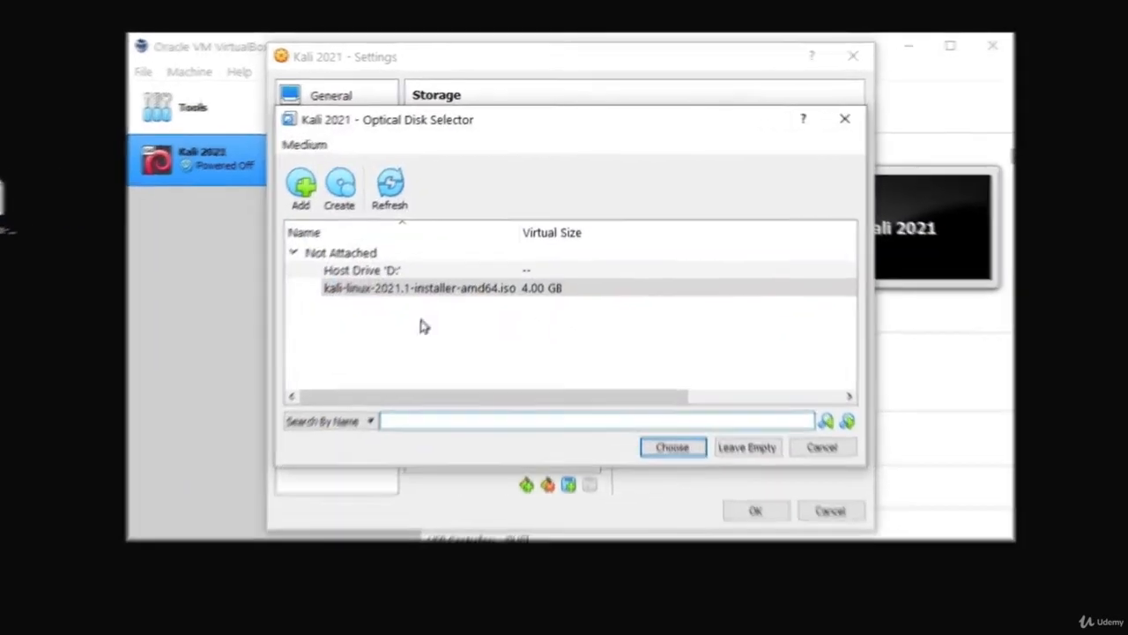
pyautogui.click(383, 268)
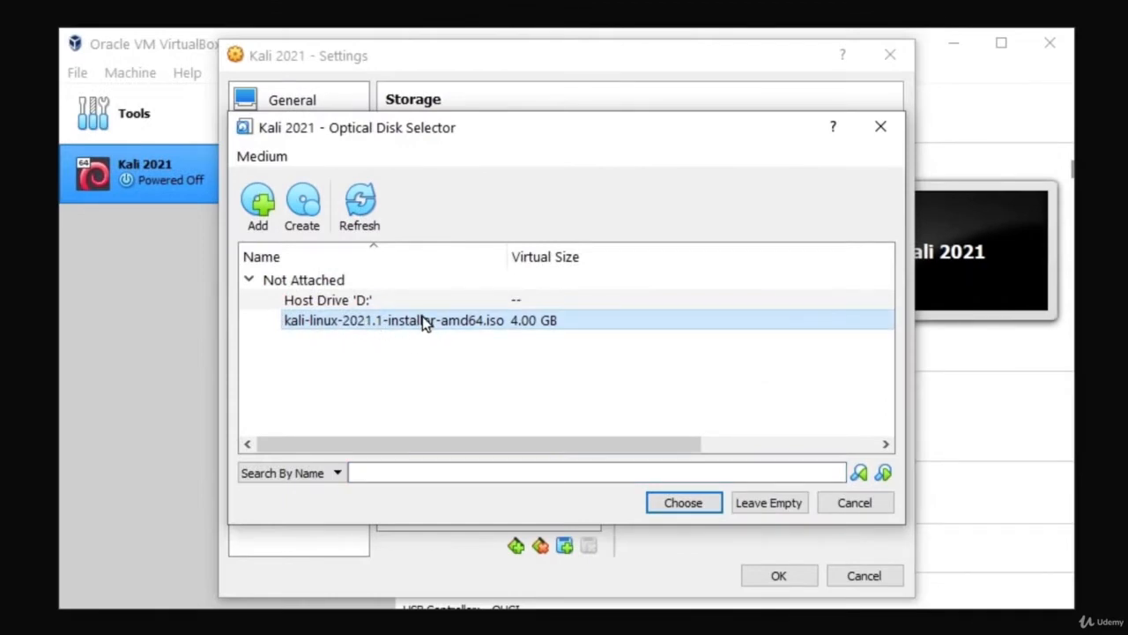
pyautogui.click(688, 502)
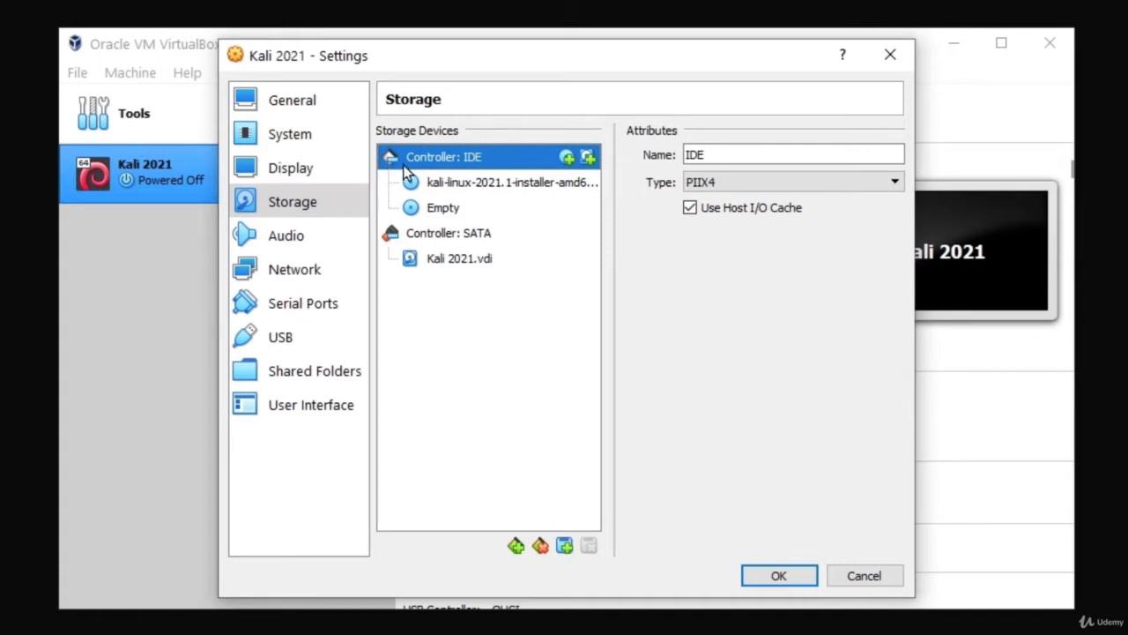
# Step: Remove the Empty optical drive attachment and show the Network page
pyautogui.rightClick(432, 211)
pyautogui.click(445, 302)
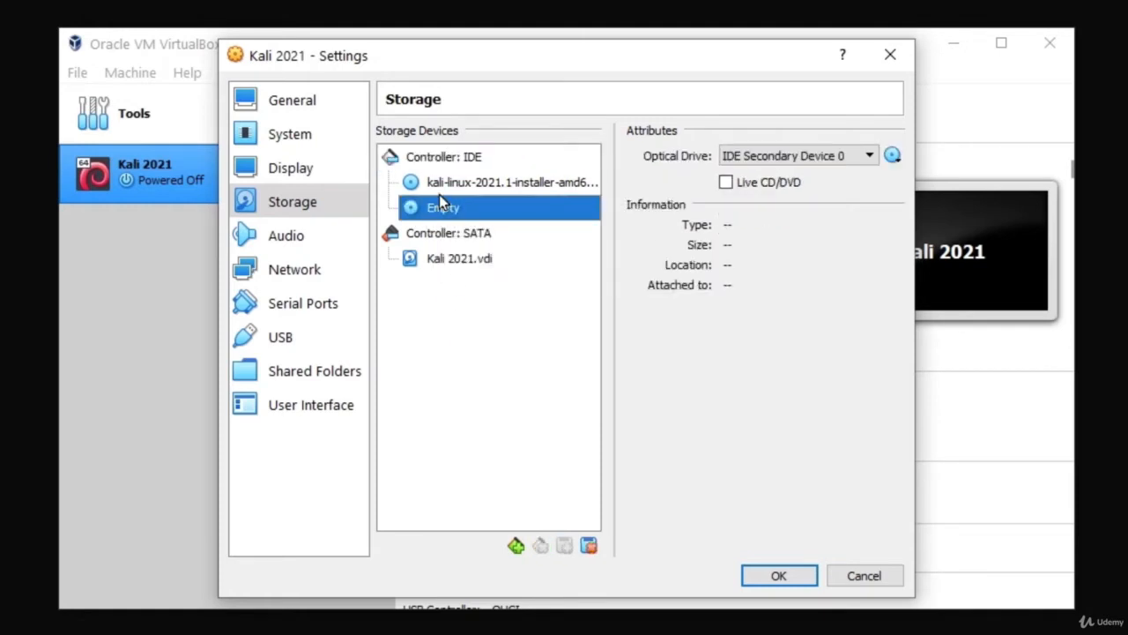
pyautogui.rightClick(444, 214)
pyautogui.click(528, 227)
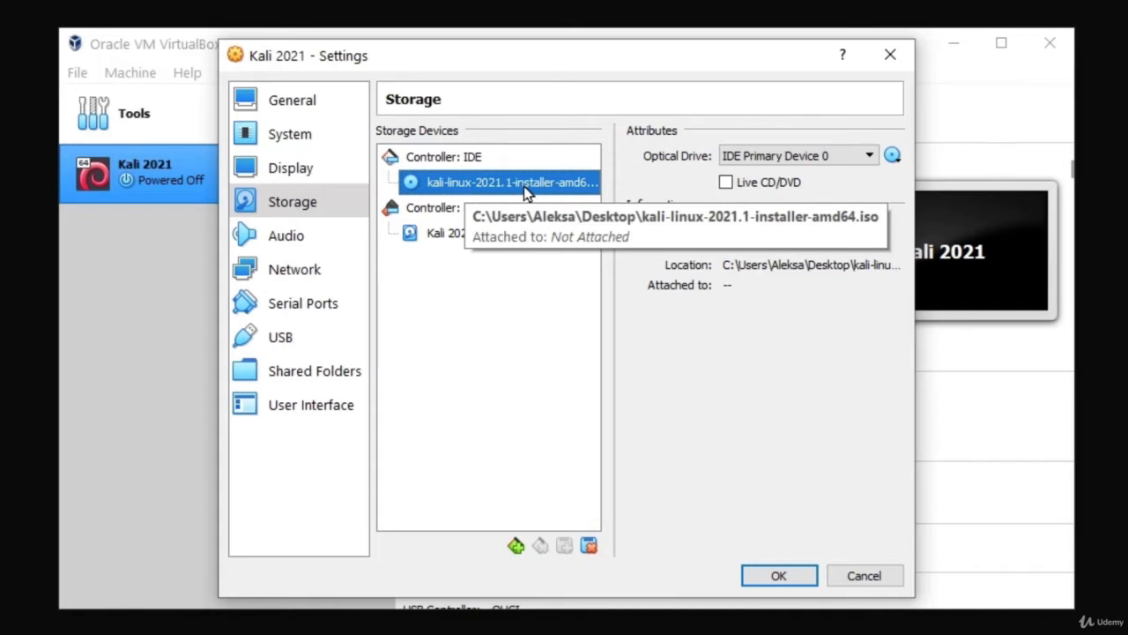
pyautogui.click(284, 272)
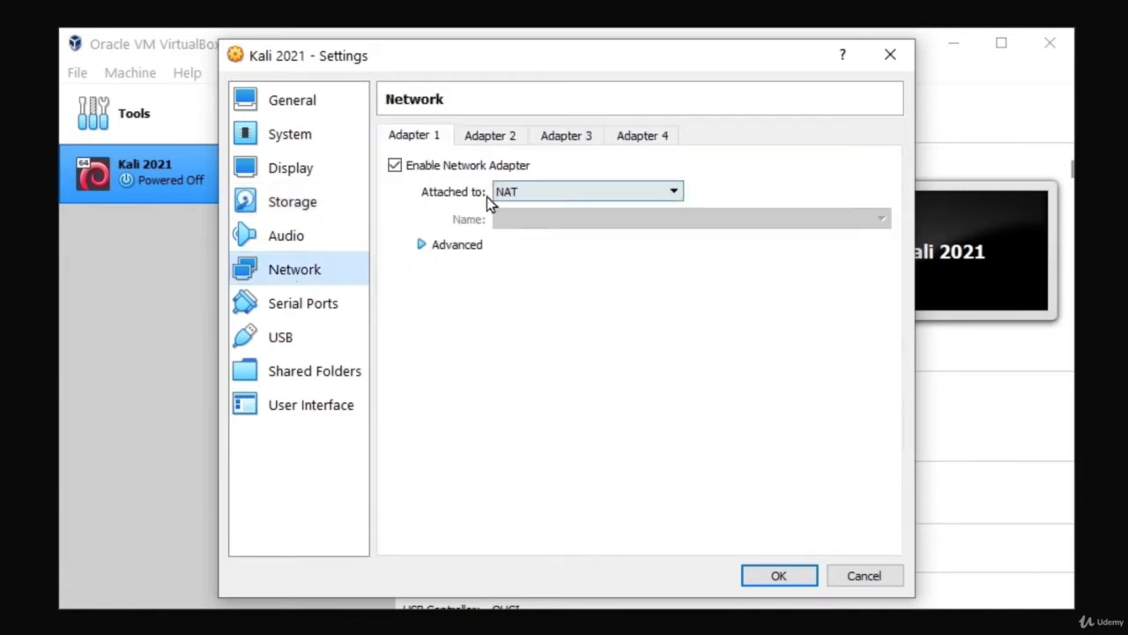
# Step: Attach Adapter 1 as Bridged Adapter using the Realtek PCIe GbE Family Controller
pyautogui.click(544, 194)
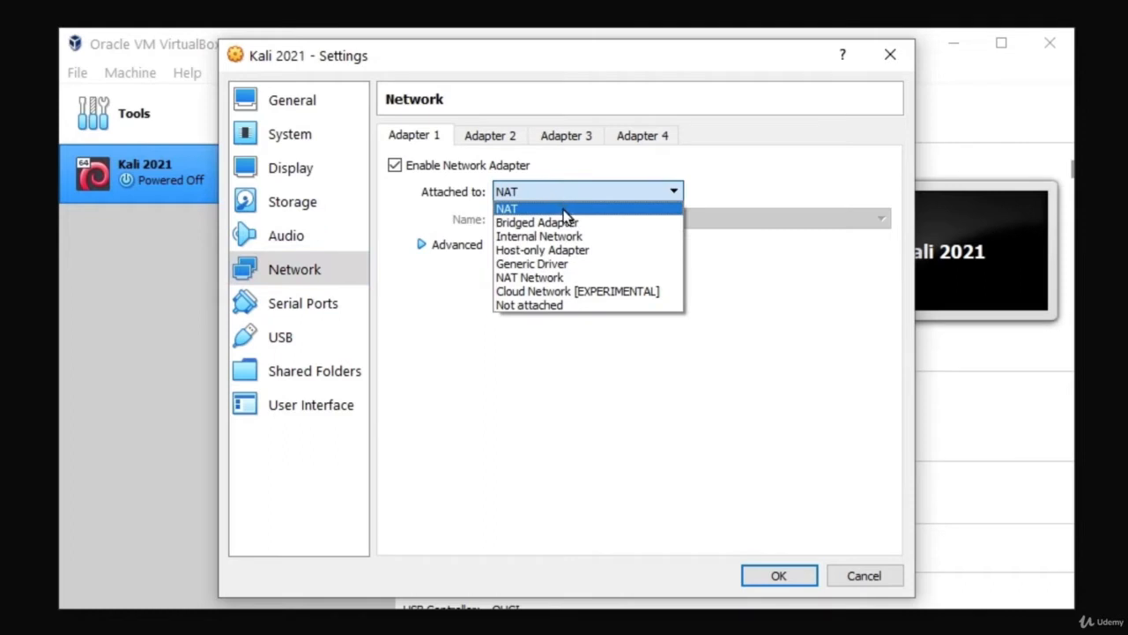
pyautogui.click(558, 223)
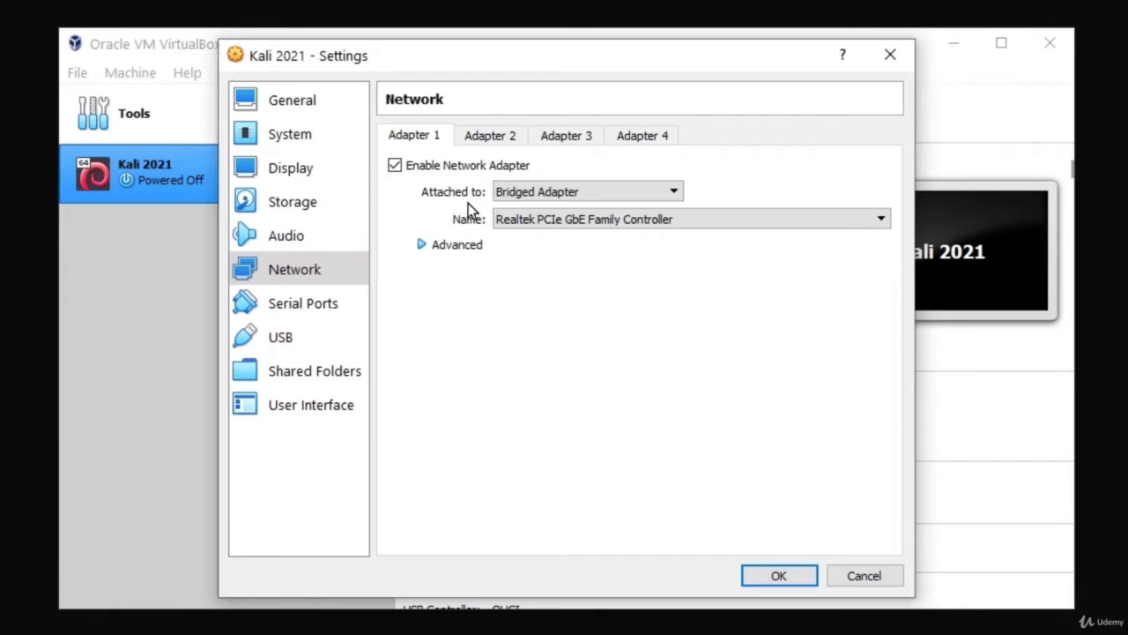
pyautogui.click(571, 197)
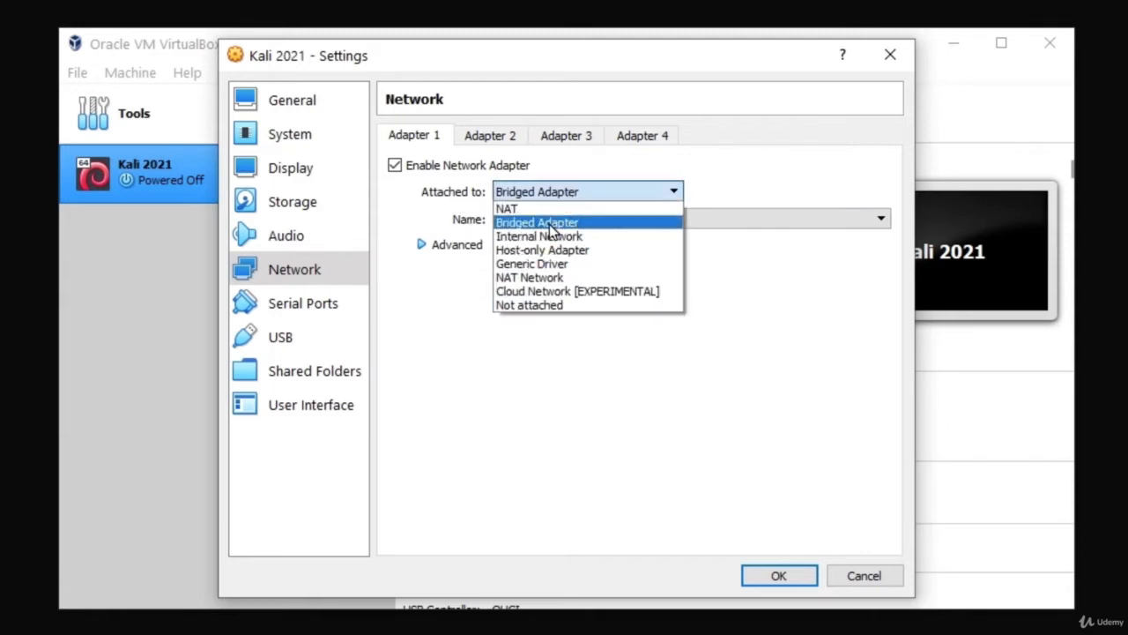
pyautogui.click(547, 220)
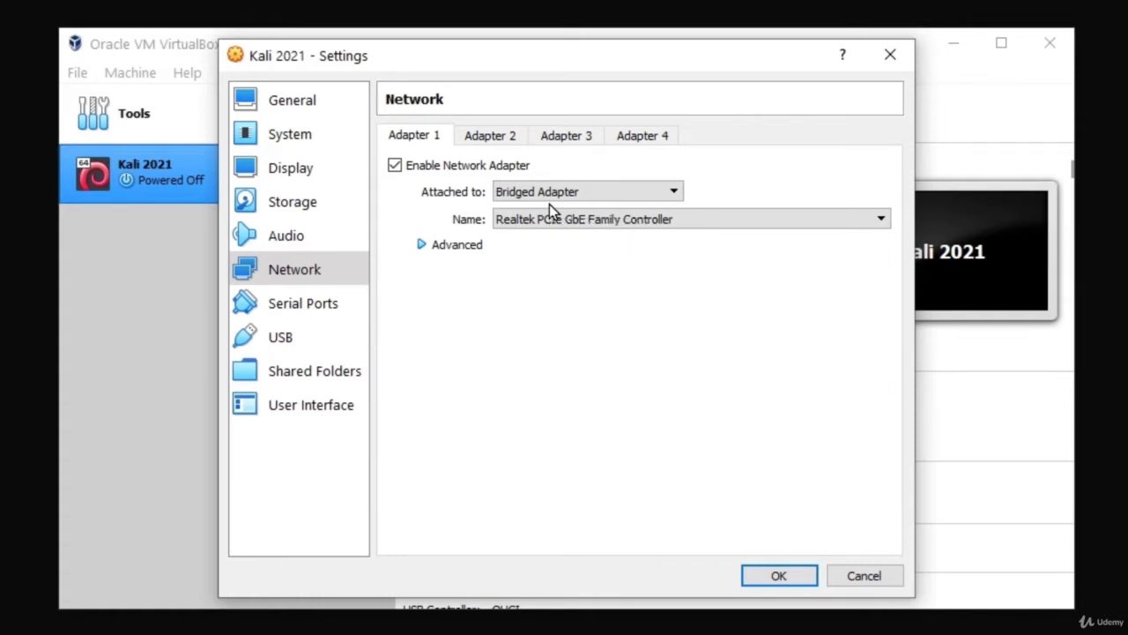
pyautogui.click(521, 194)
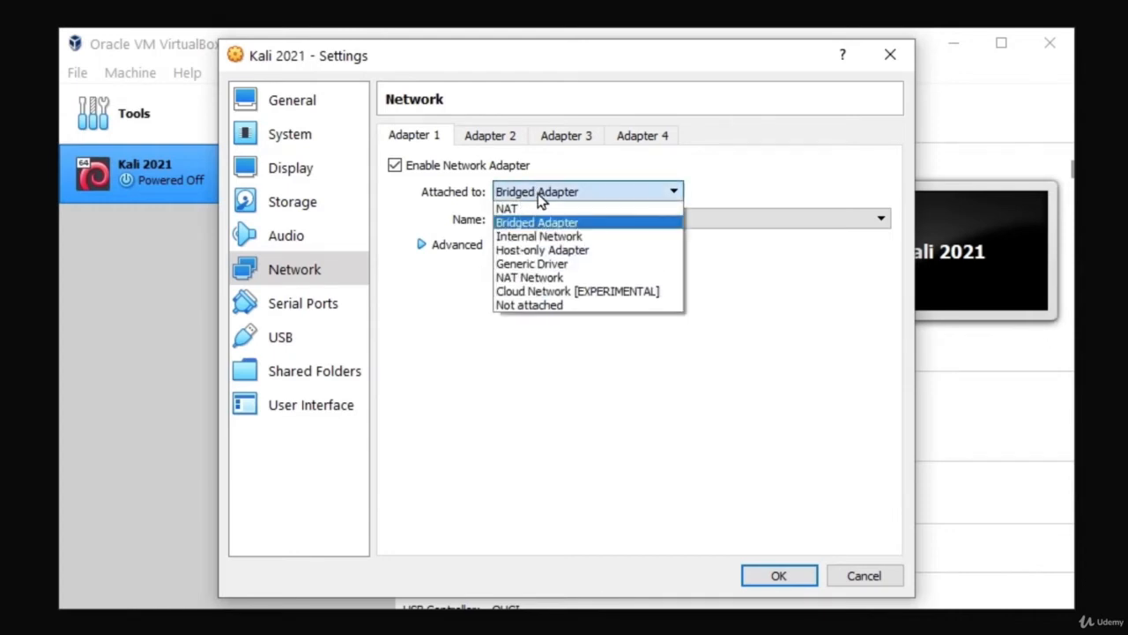
pyautogui.click(519, 221)
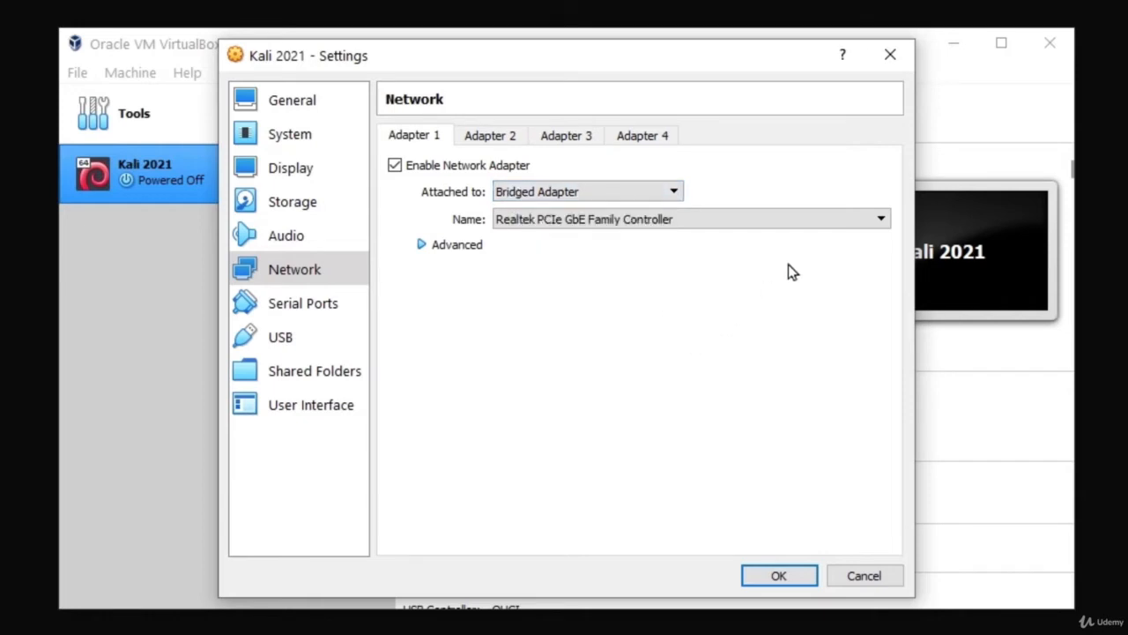
pyautogui.click(800, 218)
pyautogui.click(612, 235)
# Step: Save the storage and network settings and start the Kali 2021 VM
pyautogui.click(772, 573)
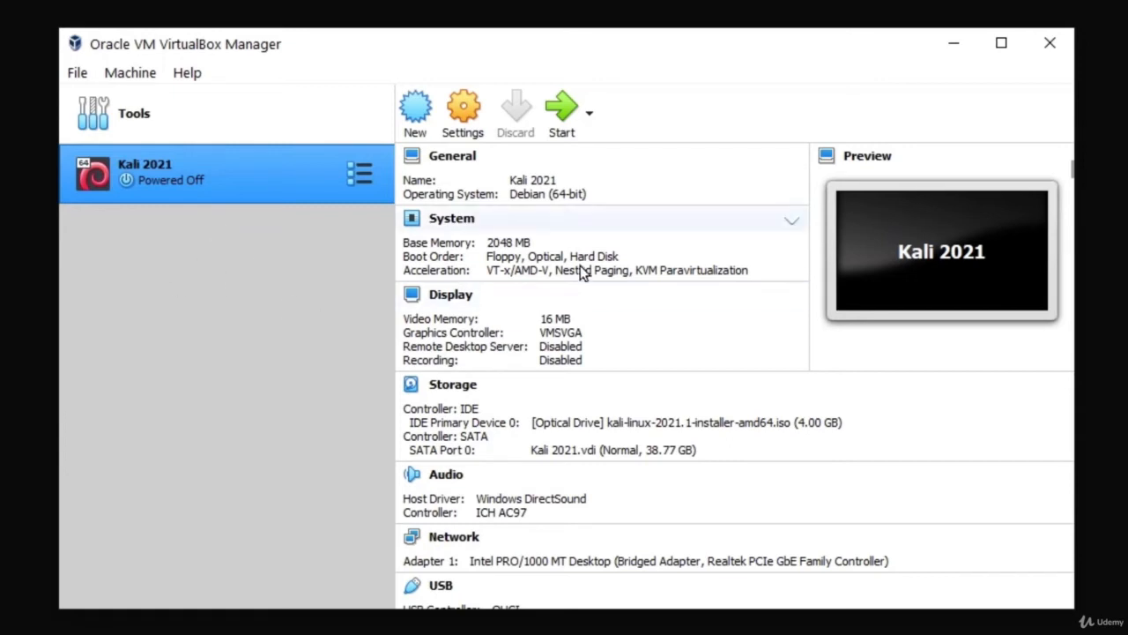
pyautogui.click(563, 110)
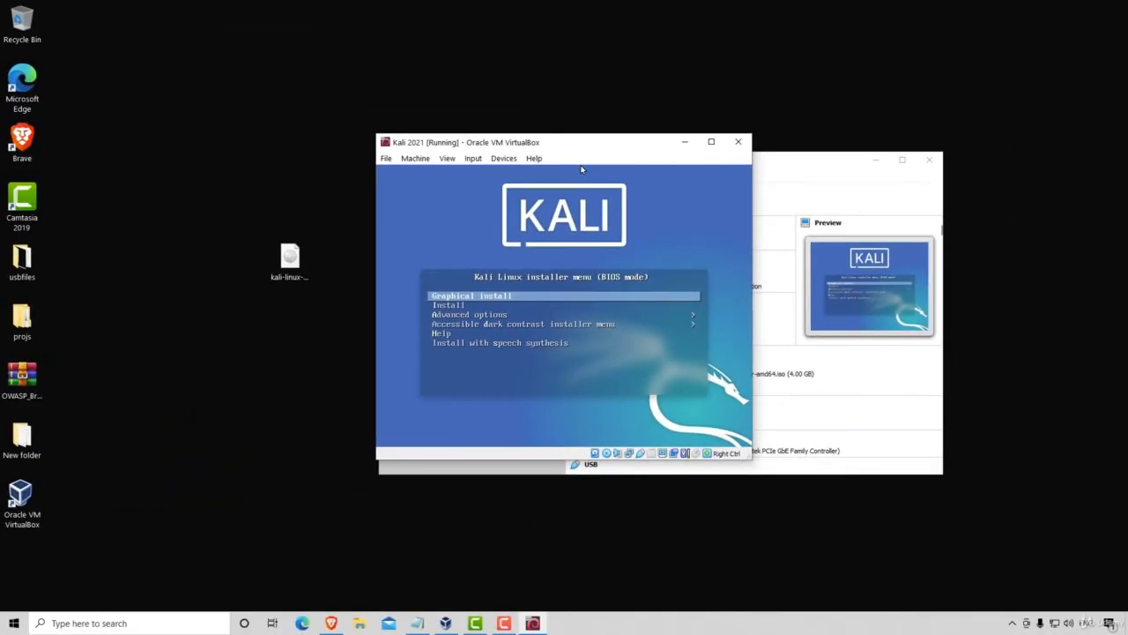
# Step: Maximize the Kali VM window and launch Graphical install from the boot menu
pyautogui.click(711, 142)
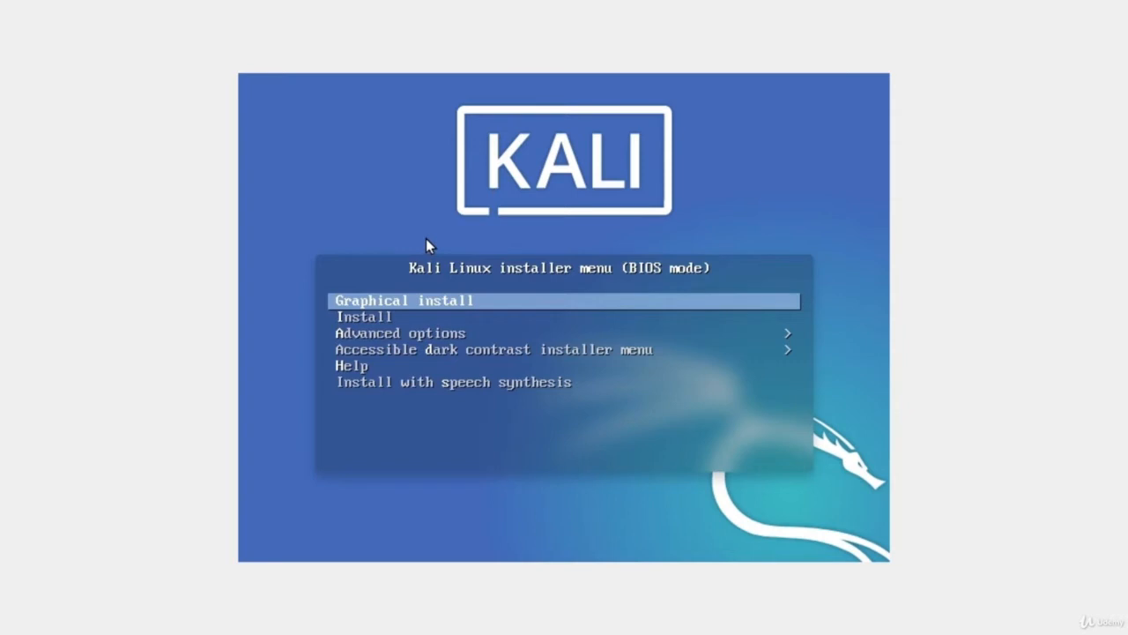
pyautogui.press('Return')
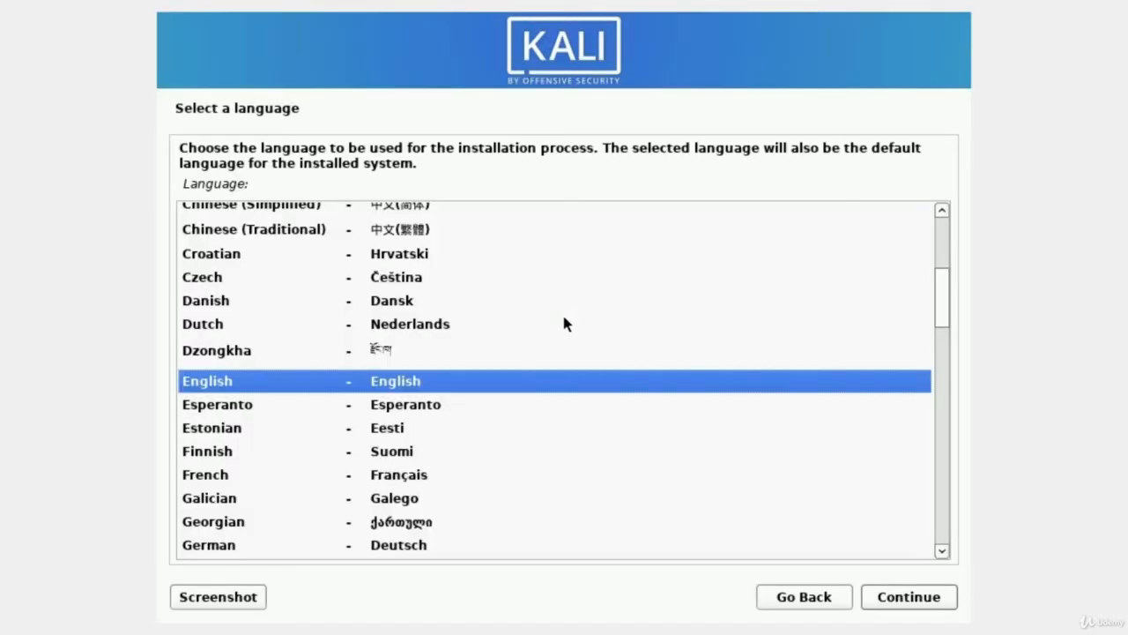
# Step: Pick English language, United States location and the American English keymap
pyautogui.doubleClick(315, 383)
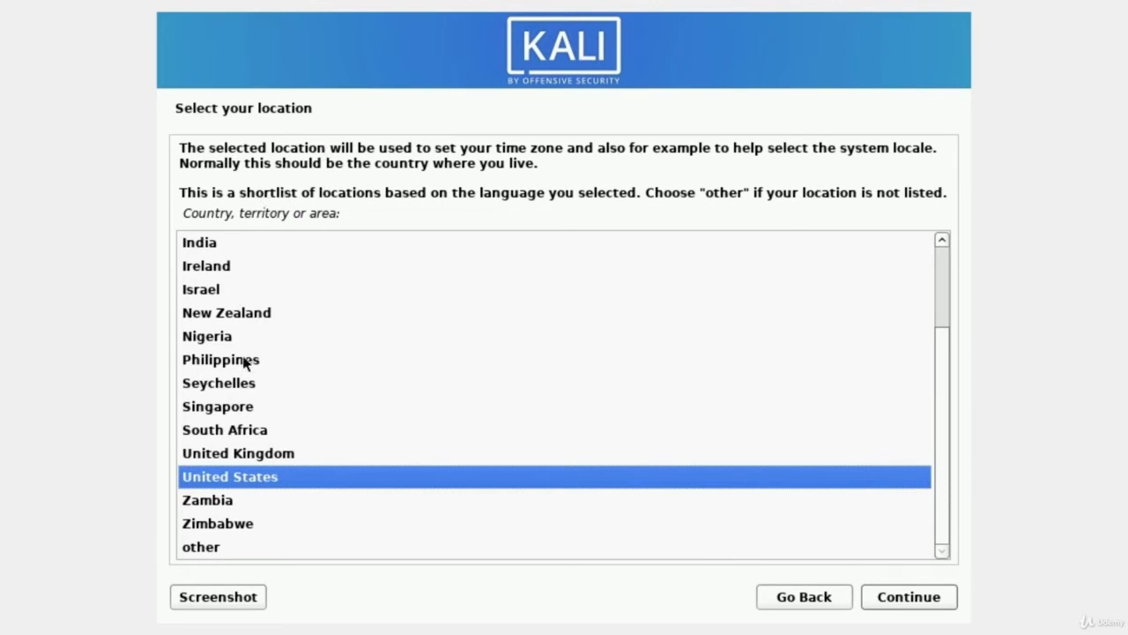
pyautogui.doubleClick(259, 485)
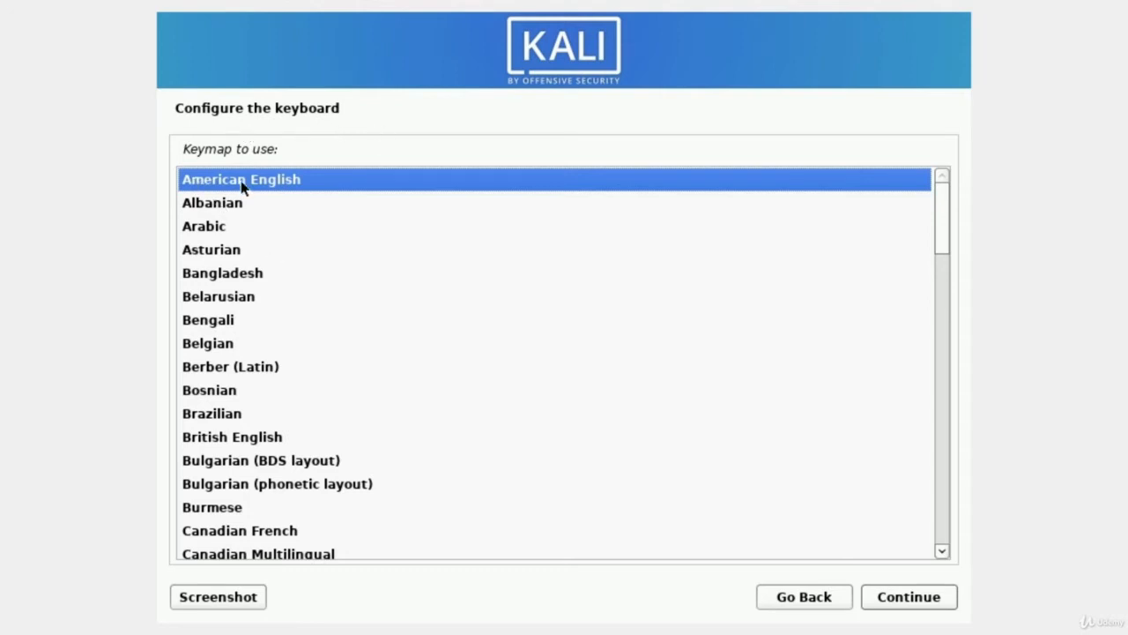
pyautogui.doubleClick(280, 185)
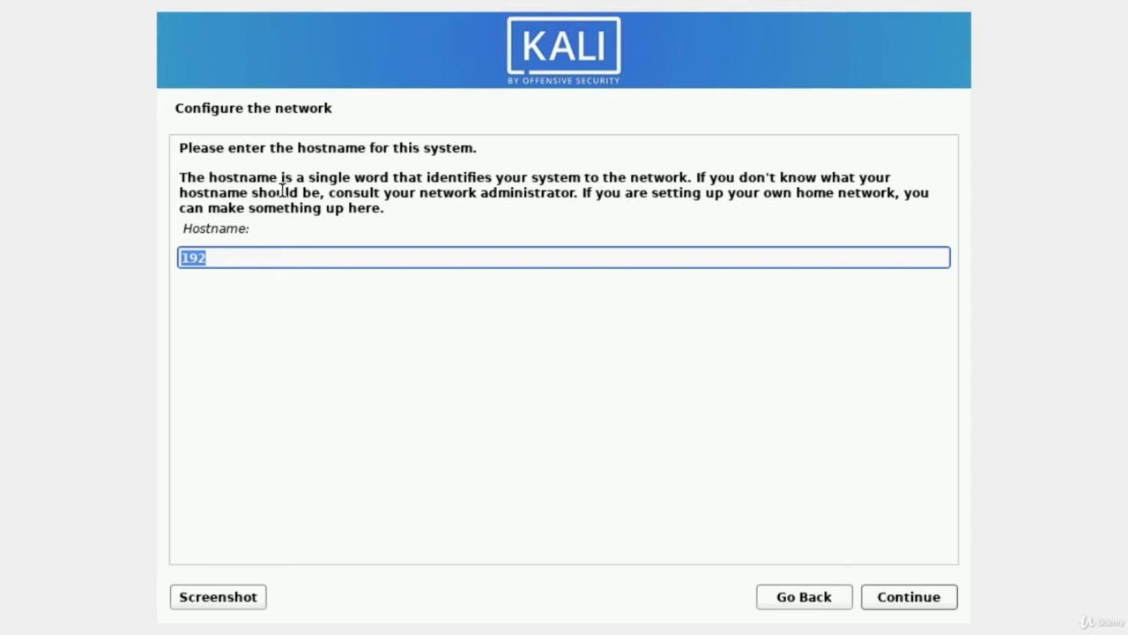
# Step: Set the hostname to 'kali' and leave the domain name blank
pyautogui.press('BackSpace')
pyautogui.write('kali')
pyautogui.press('Return')
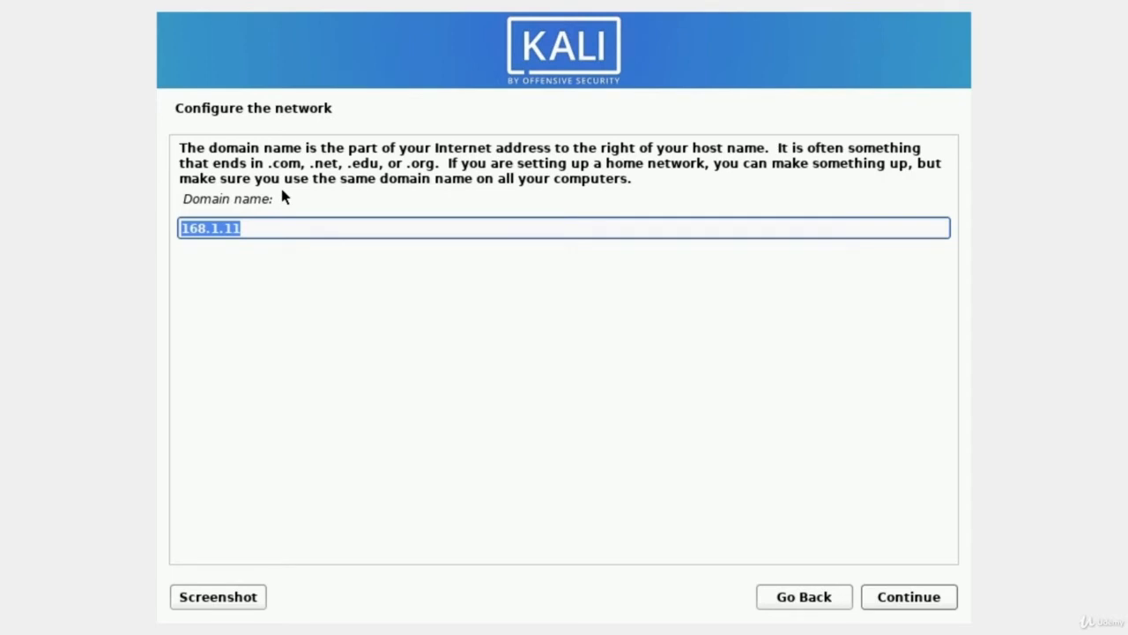
pyautogui.press('BackSpace')
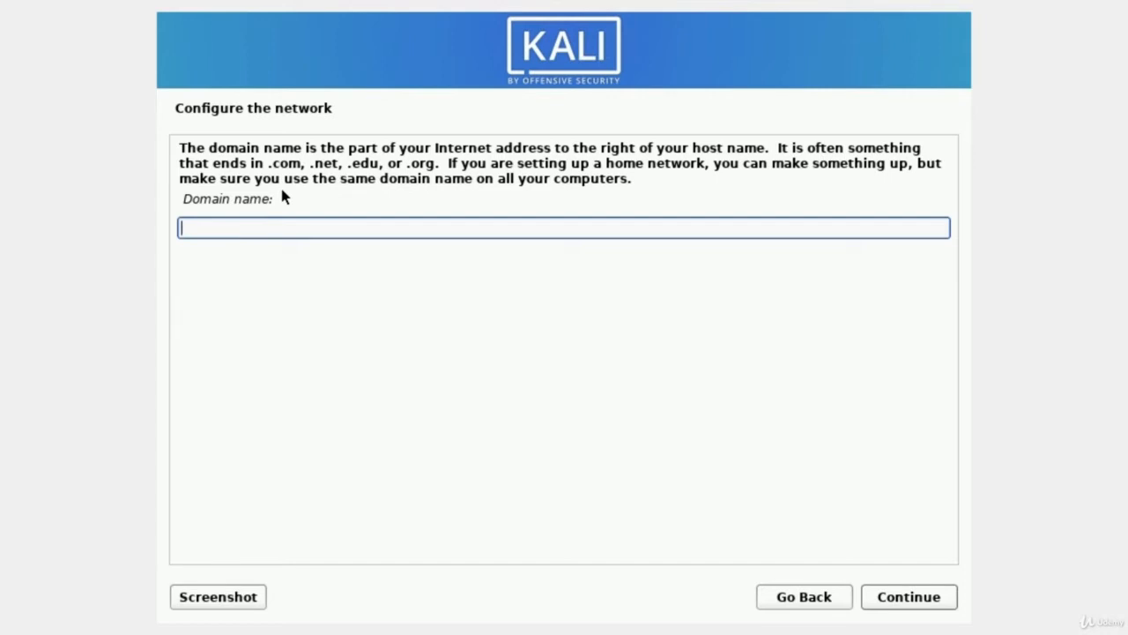
pyautogui.press('Return')
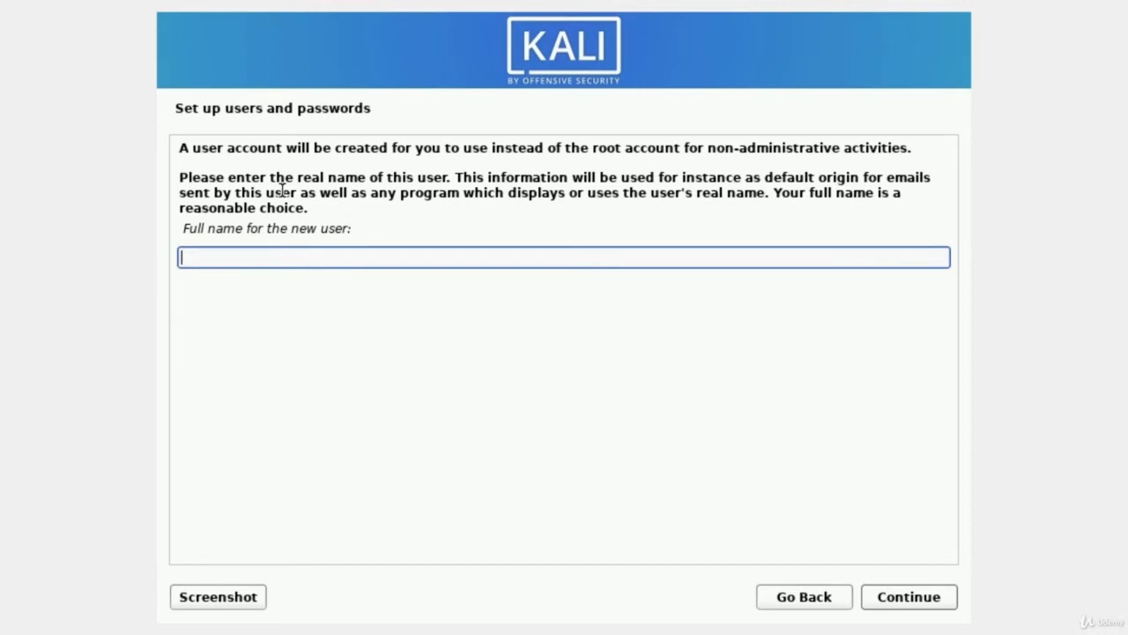
# Step: Enter the user's full name, accept the suggested username, and set and confirm the password
pyautogui.write('mrhacker')
pyautogui.press('Return')
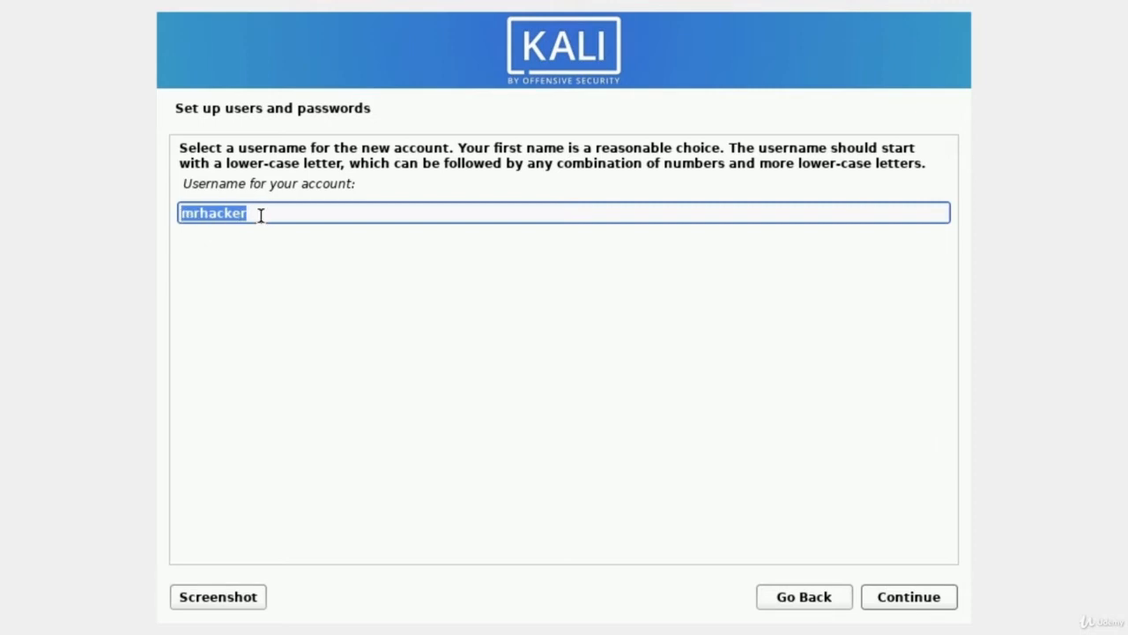
pyautogui.press('Return')
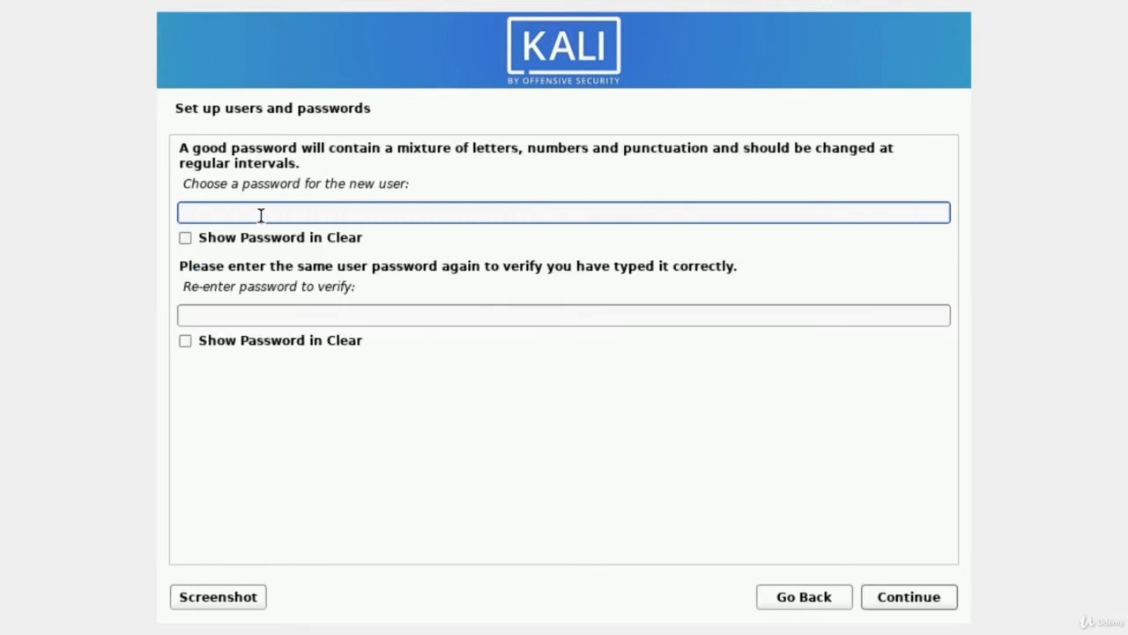
pyautogui.write('password')
pyautogui.press('Tab')
pyautogui.press('Tab')
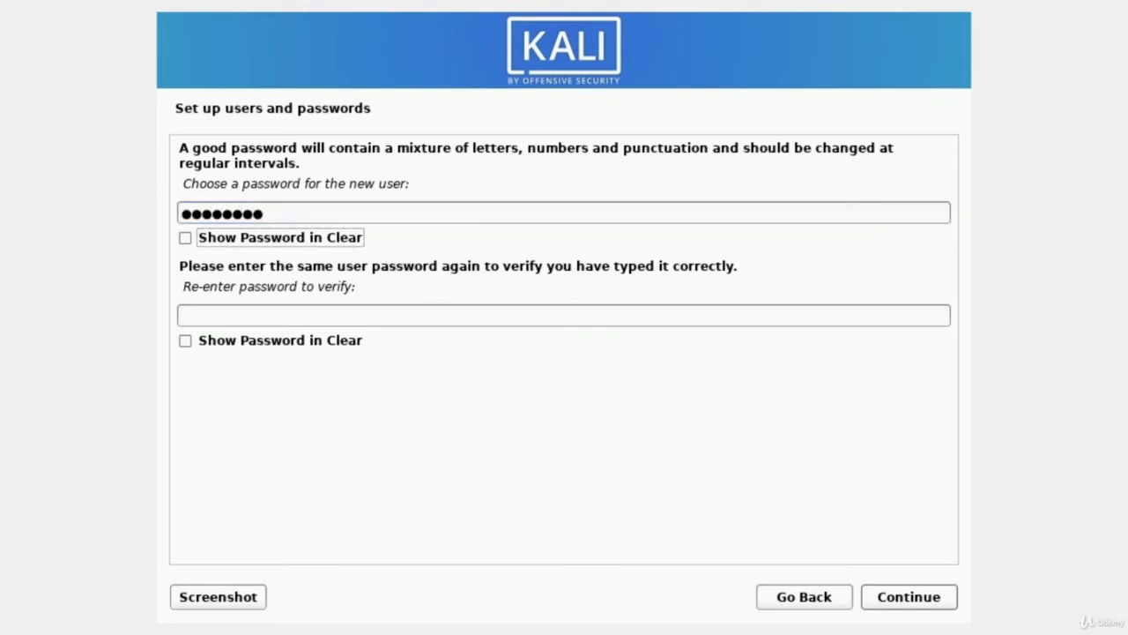
pyautogui.write('password')
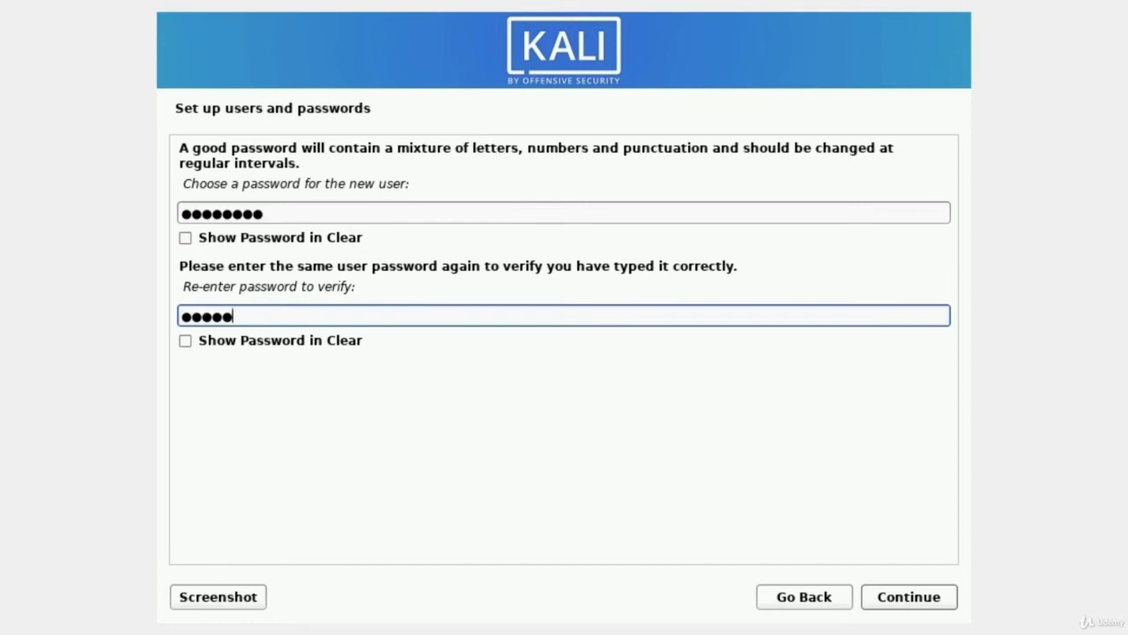
pyautogui.press('Tab')
pyautogui.press('Tab')
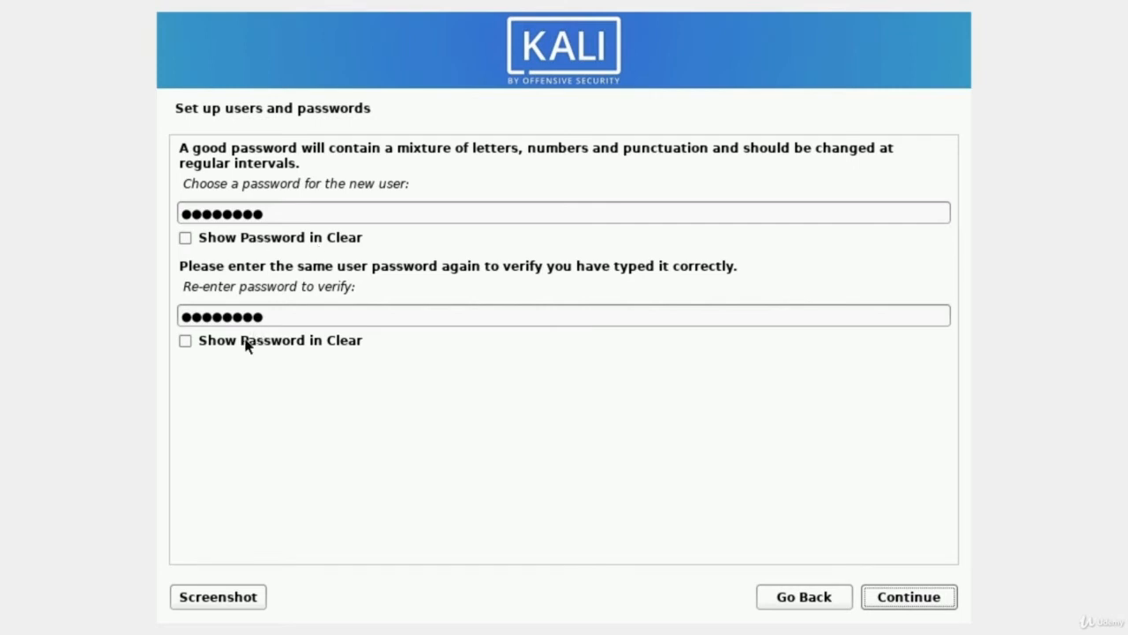
pyautogui.click(920, 599)
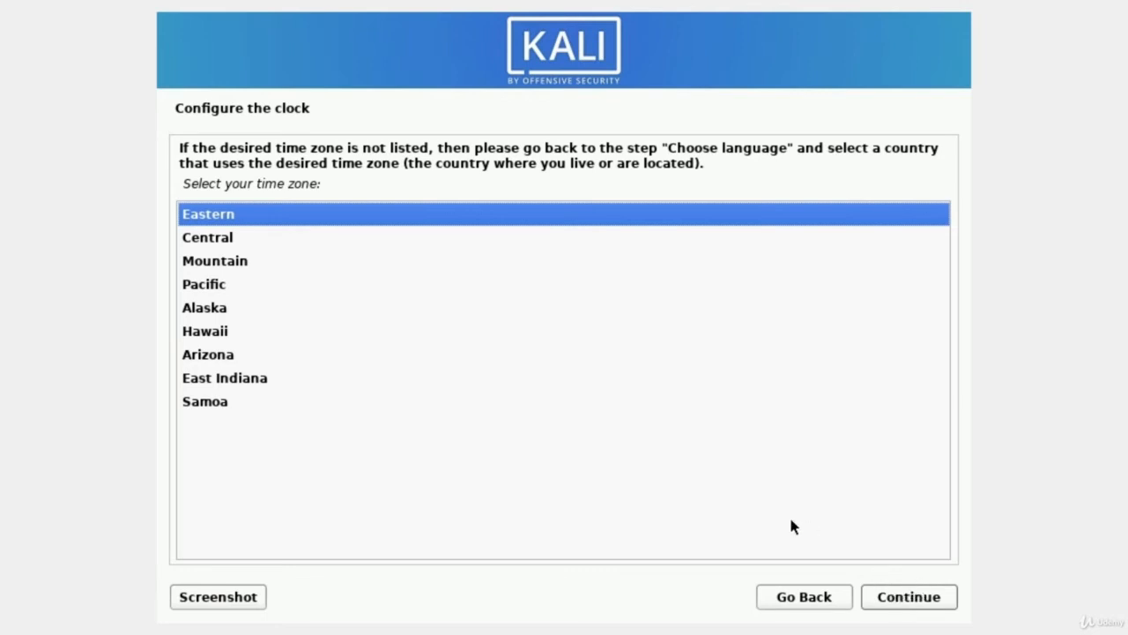
# Step: Keep Eastern as the selected time zone and continue
pyautogui.press('Down')
pyautogui.press('Up')
pyautogui.press('Return')
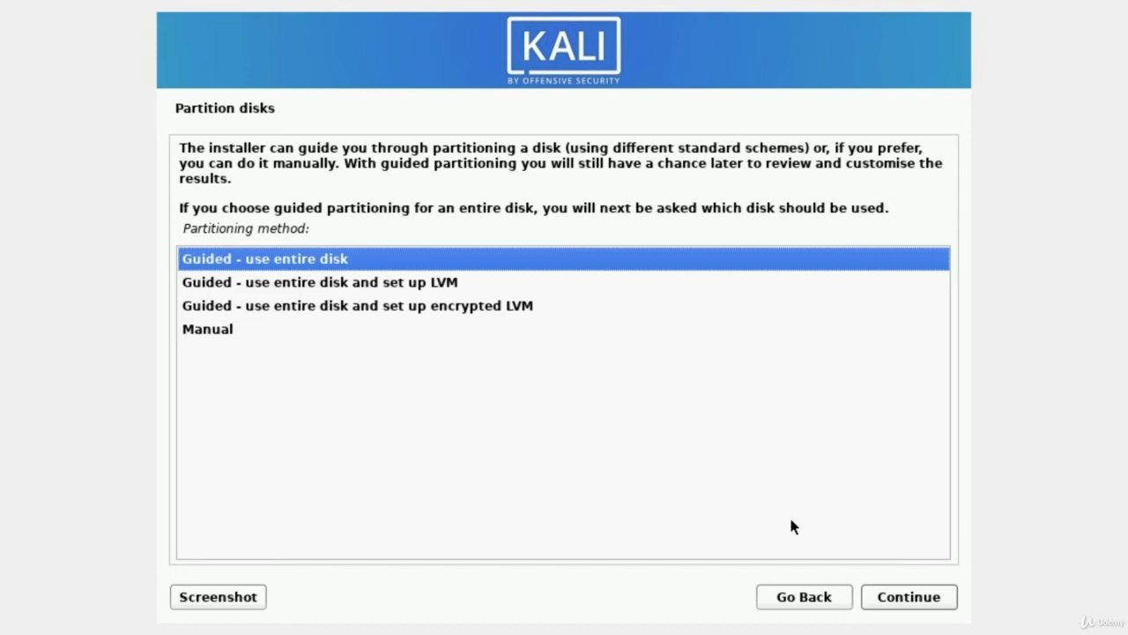
# Step: Use guided partitioning of the entire VBOX HARDDISK with all files in one partition
pyautogui.press('Return')
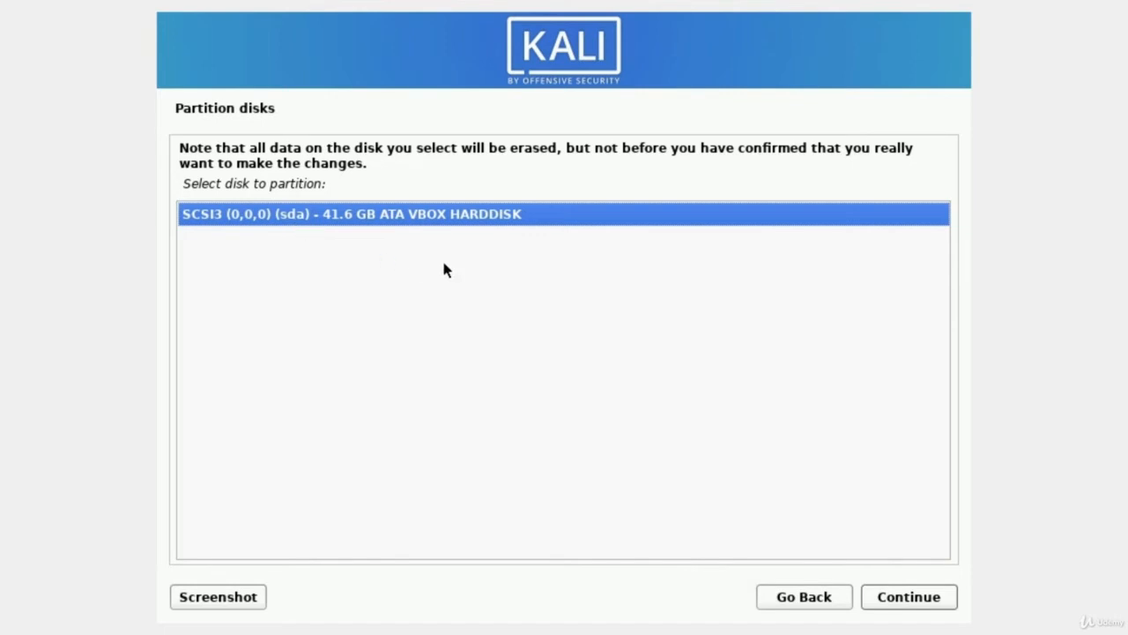
pyautogui.press('Return')
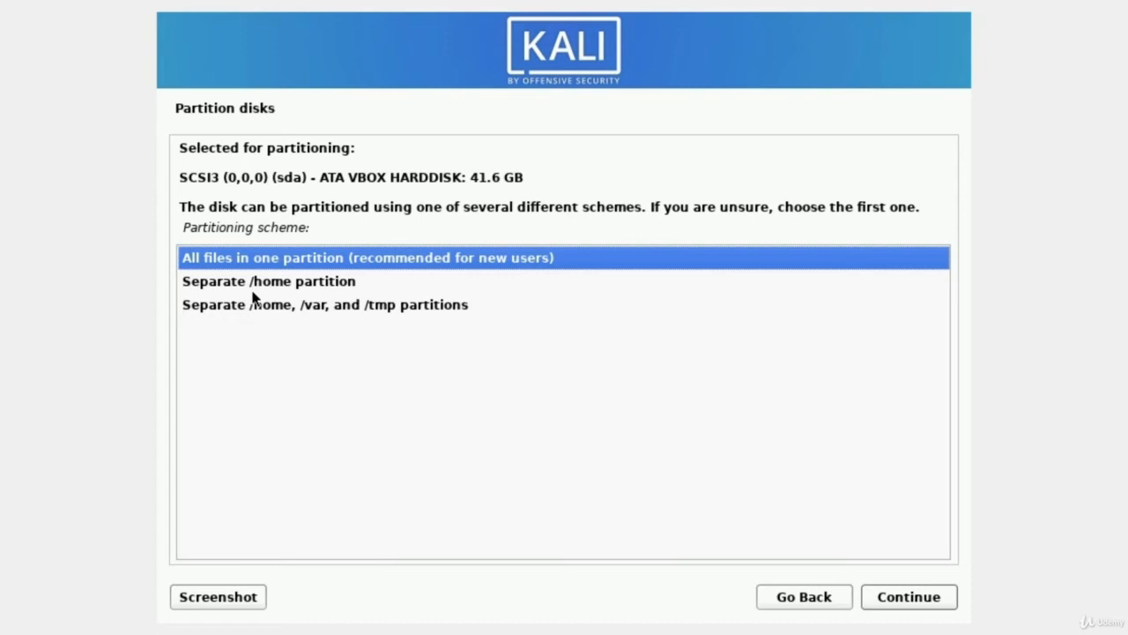
pyautogui.press('Down')
pyautogui.press('Up')
pyautogui.press('Return')
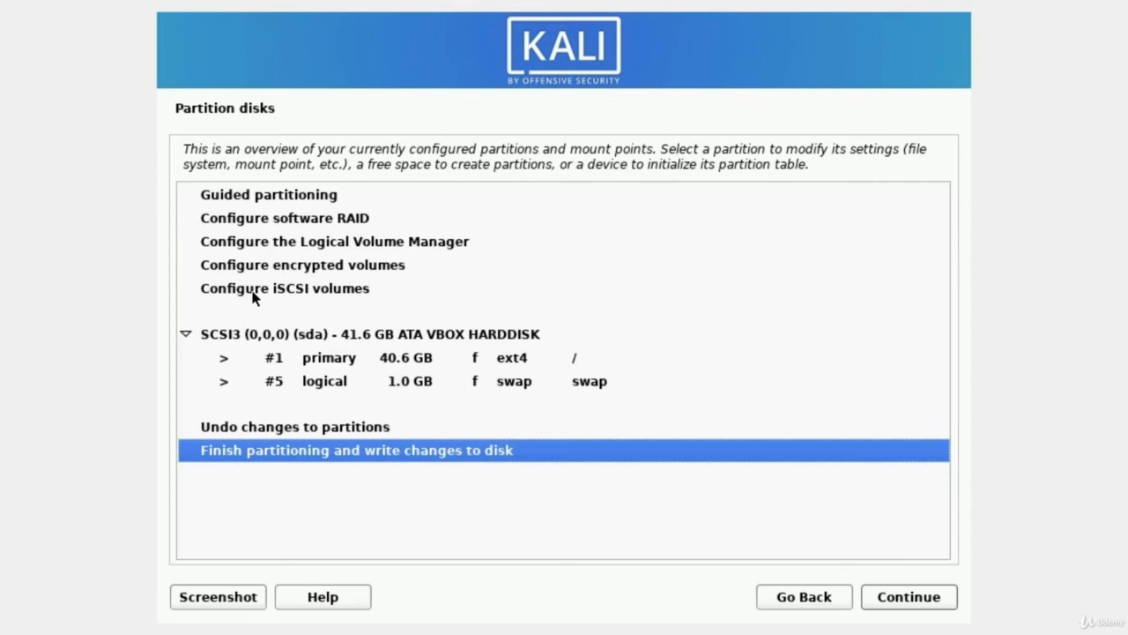
# Step: Finish partitioning, confirm writing the changes to disk, and let the base system install
pyautogui.press('Return')
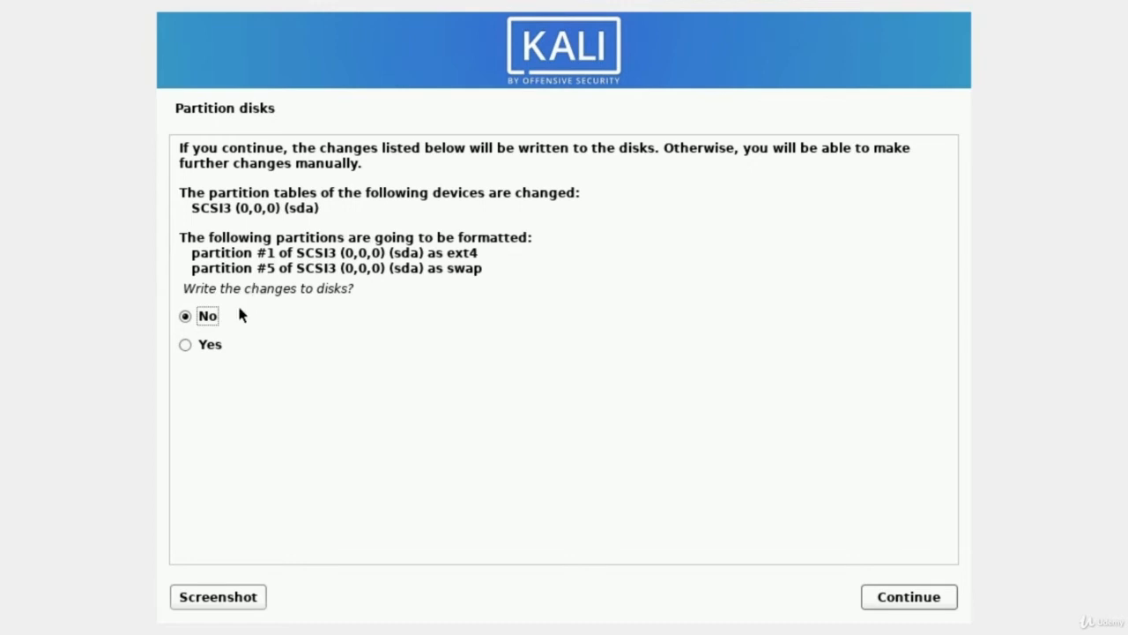
pyautogui.press('Down')
pyautogui.press('Return')
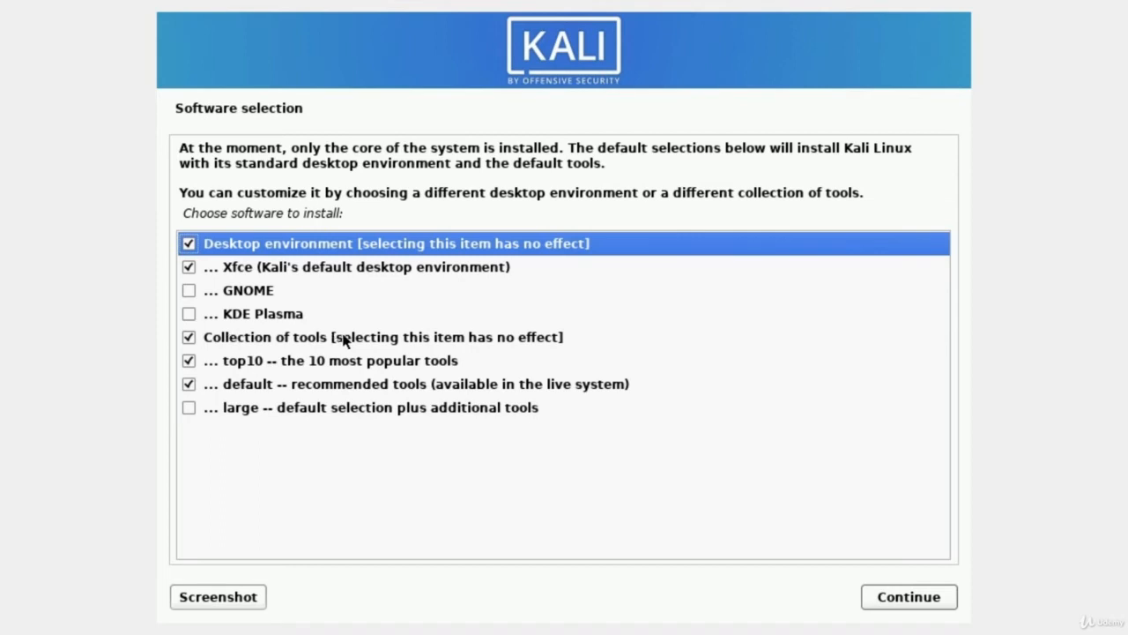
# Step: Tick 'large -- default selection plus additional tools' and install the selected software
pyautogui.click(188, 406)
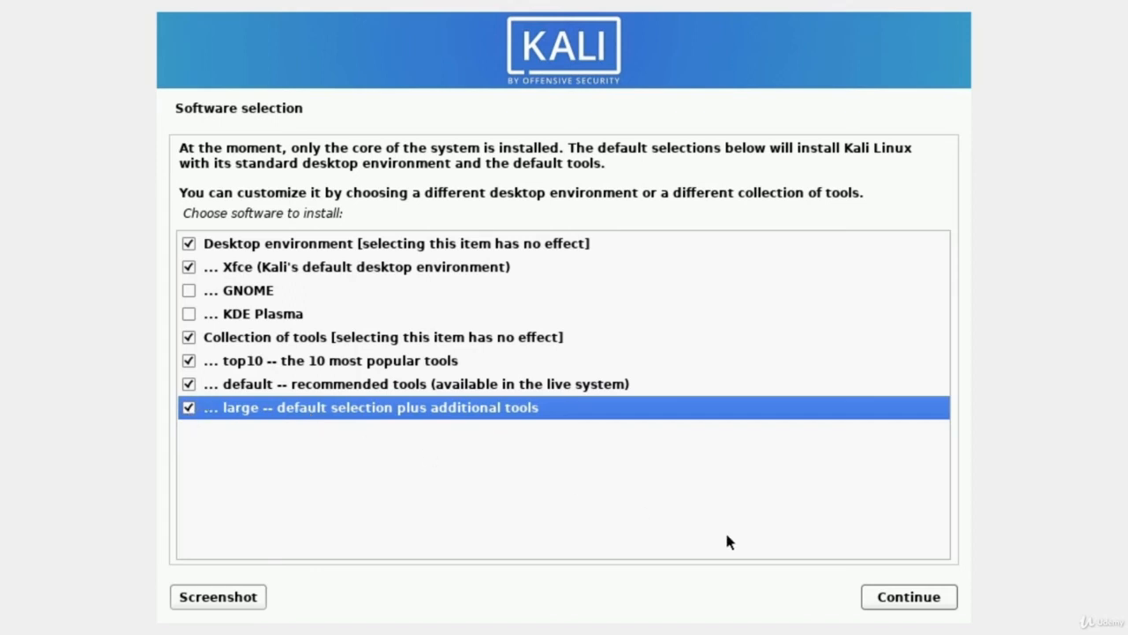
pyautogui.click(898, 600)
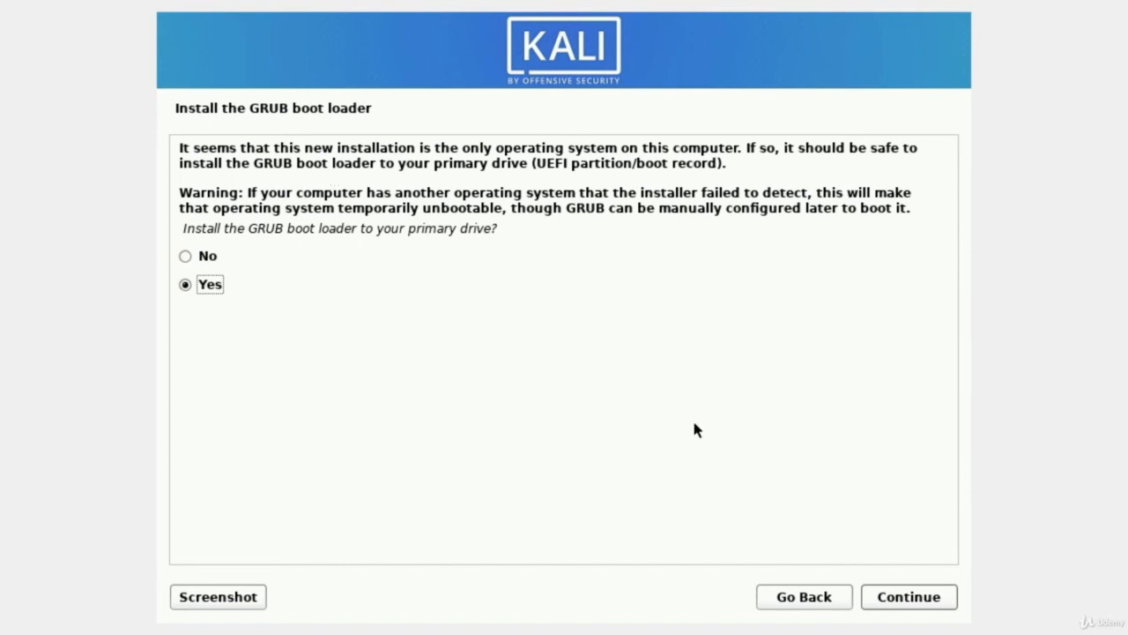
# Step: Install the GRUB boot loader onto /dev/sda
pyautogui.press('Return')
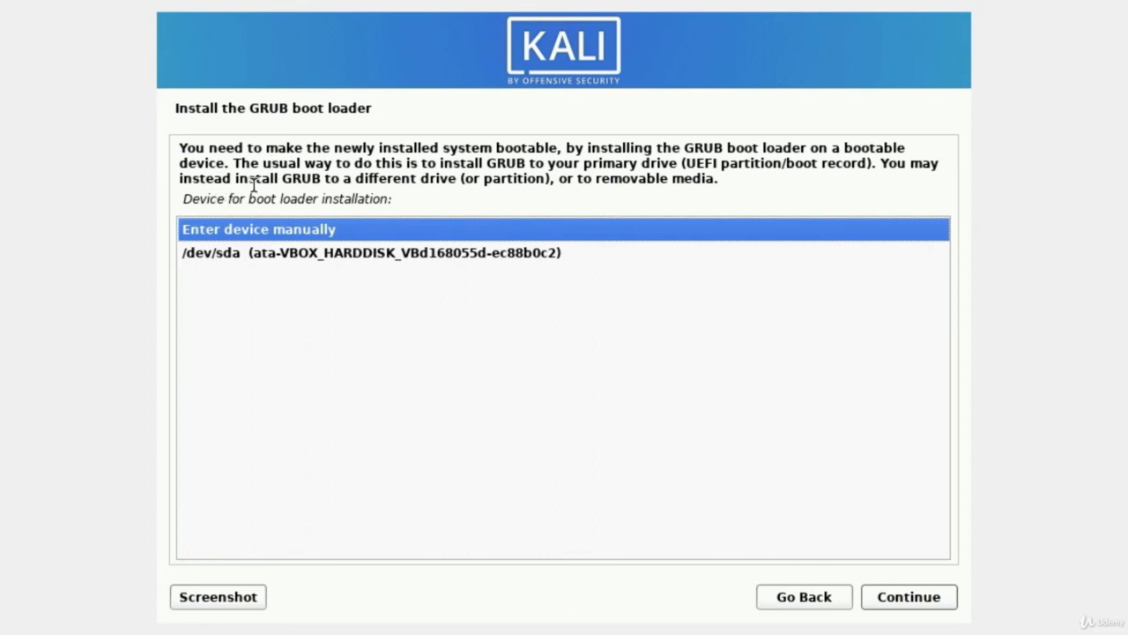
pyautogui.click(200, 256)
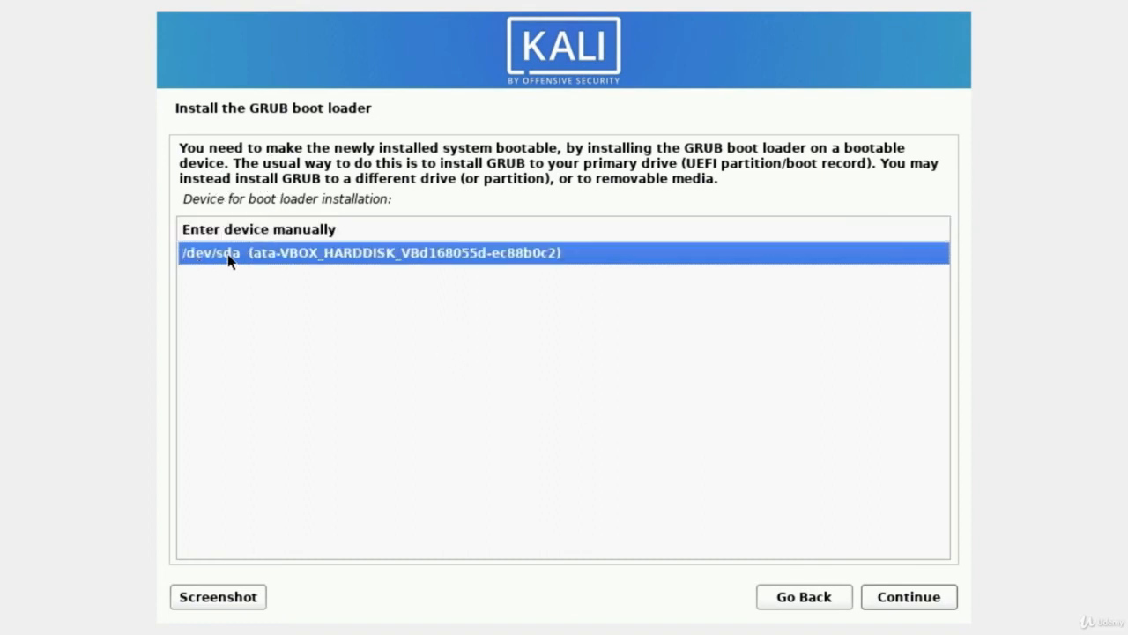
pyautogui.doubleClick(295, 263)
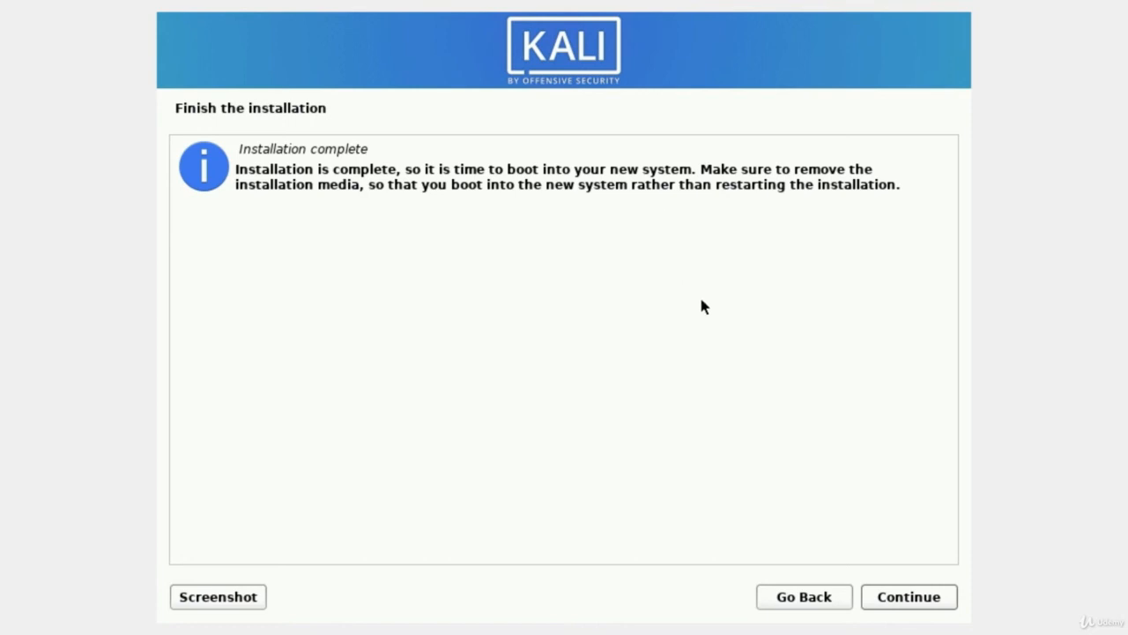
# Step: Continue past Installation complete so the Kali VM reboots to its login screen
pyautogui.click(922, 599)
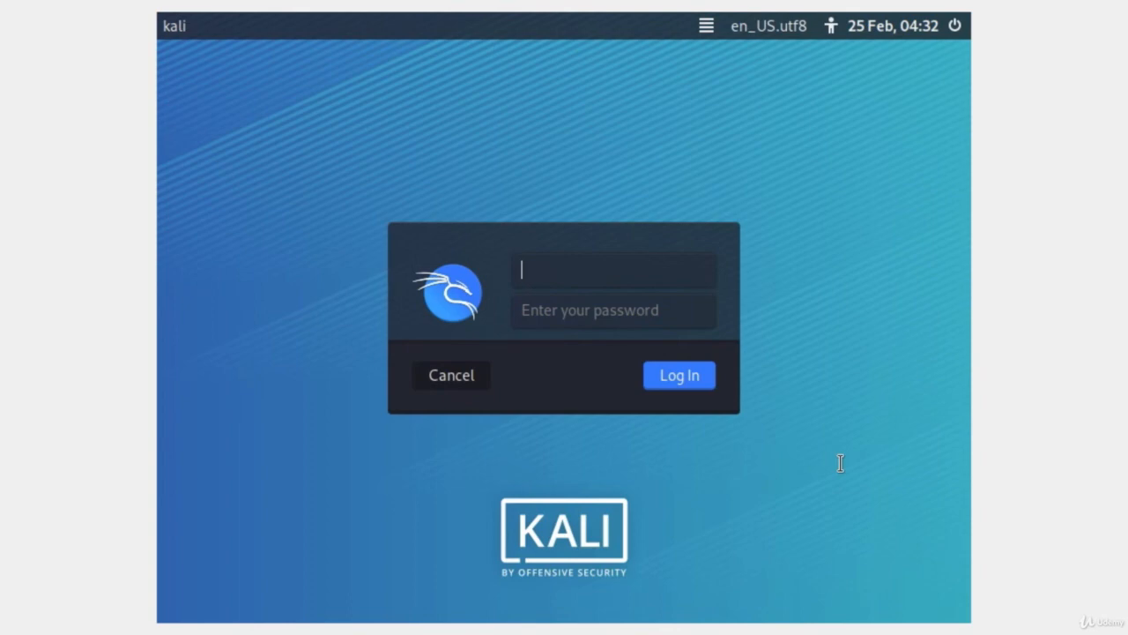
# Step: Log into Kali with the new user's username and password, then dismiss the notification bar
pyautogui.write('mrhacker')
pyautogui.press('Tab')
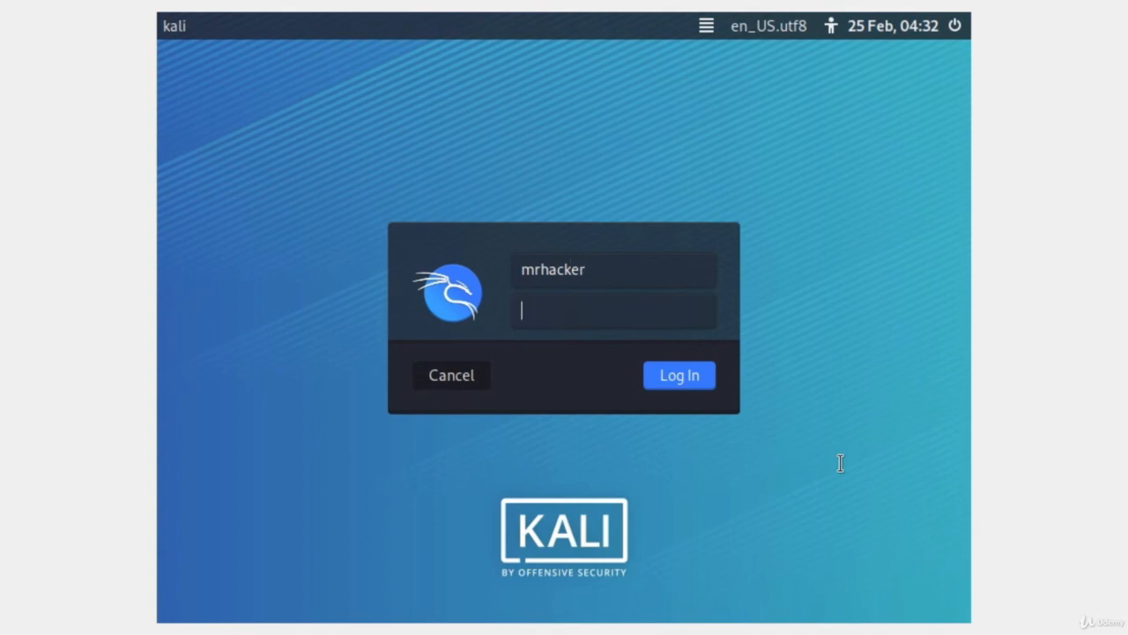
pyautogui.write('********')
pyautogui.press('Return')
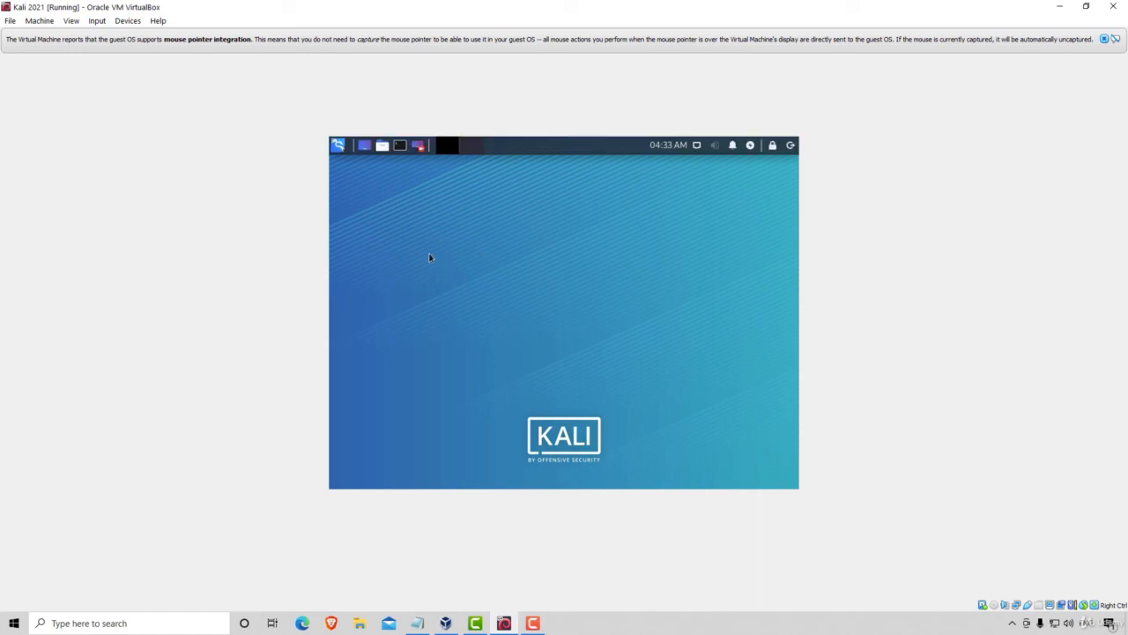
pyautogui.click(1104, 39)
# Step: Close the notification and maximize the VirtualBox window so the Kali desktop fills the screen
pyautogui.click(1086, 6)
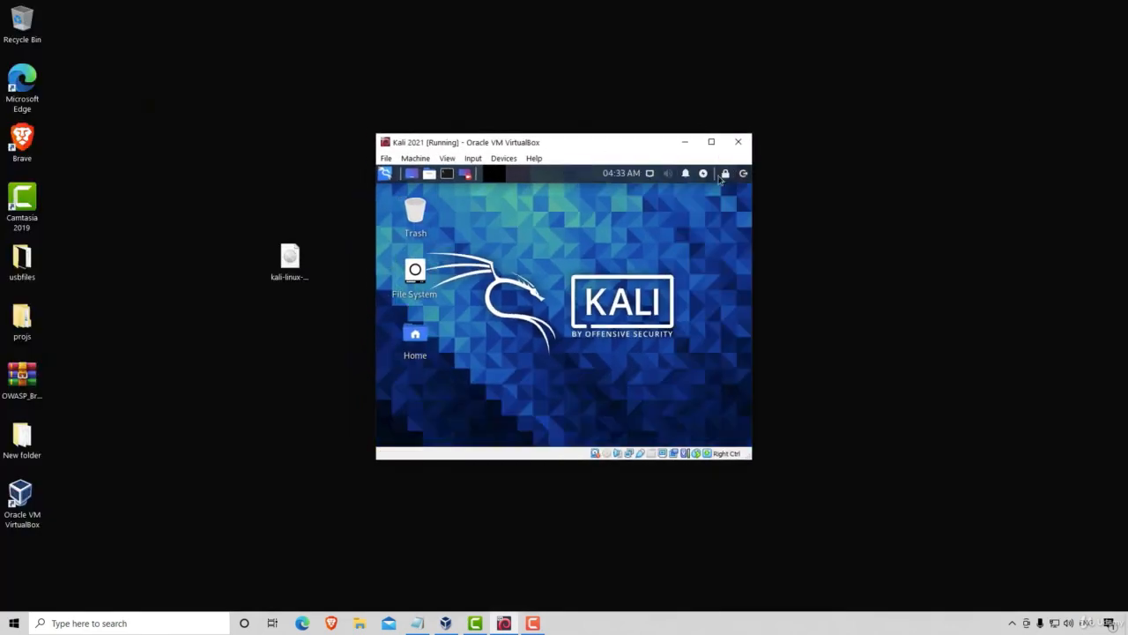
pyautogui.click(711, 141)
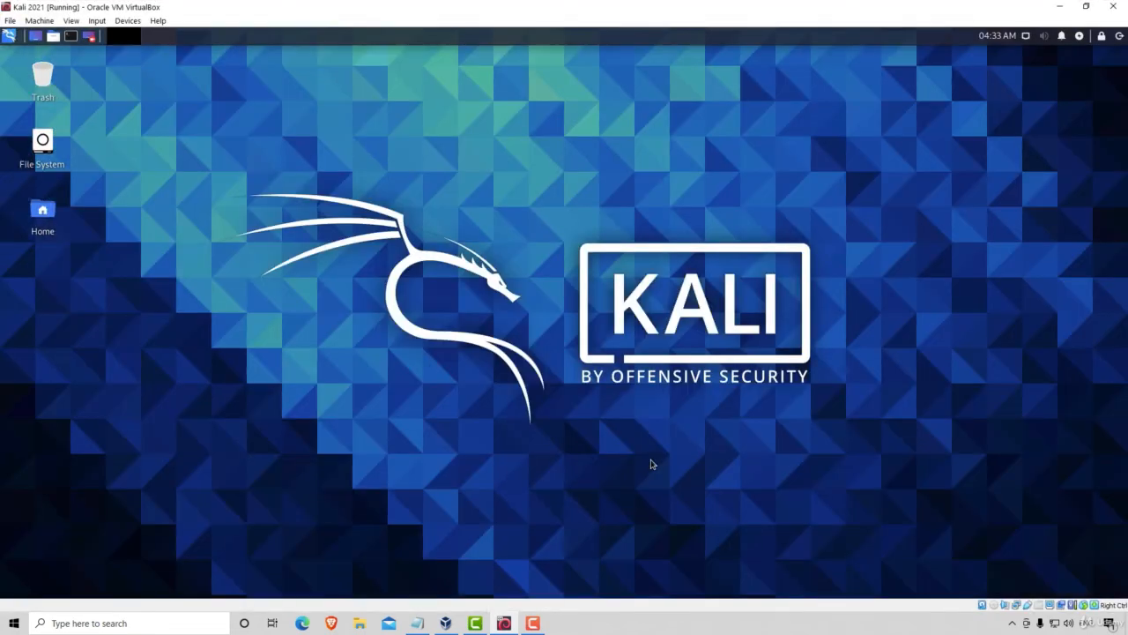